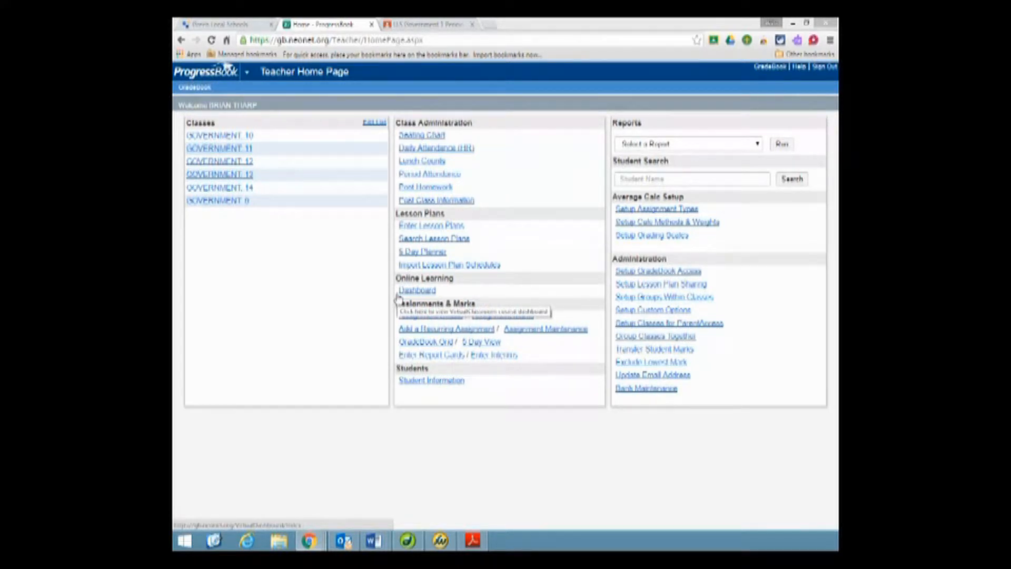
- Run the Teacher's Class Roster report from the teacher home page's reports list
{"action": "left_click", "coordinate": [398, 294]}
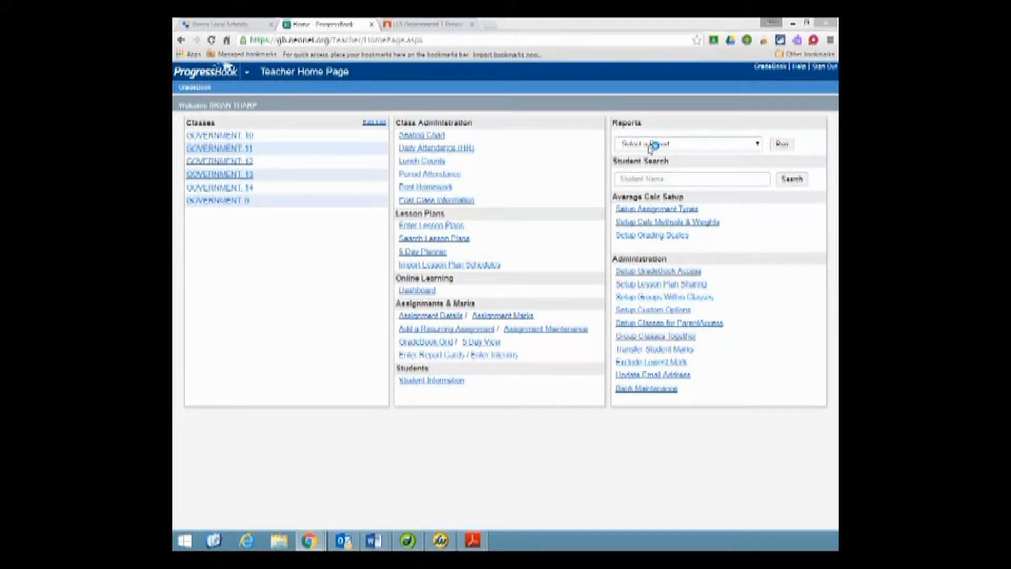
{"action": "left_click", "coordinate": [758, 144]}
{"action": "left_click_drag", "start_coordinate": [757, 169], "coordinate": [759, 220]}
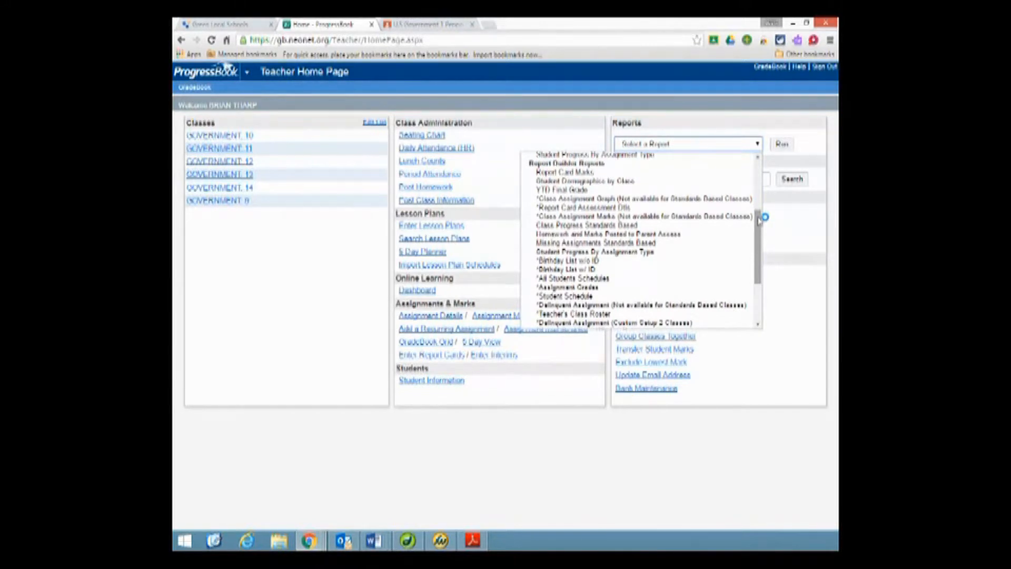
{"action": "left_click_drag", "start_coordinate": [758, 220], "coordinate": [758, 238]}
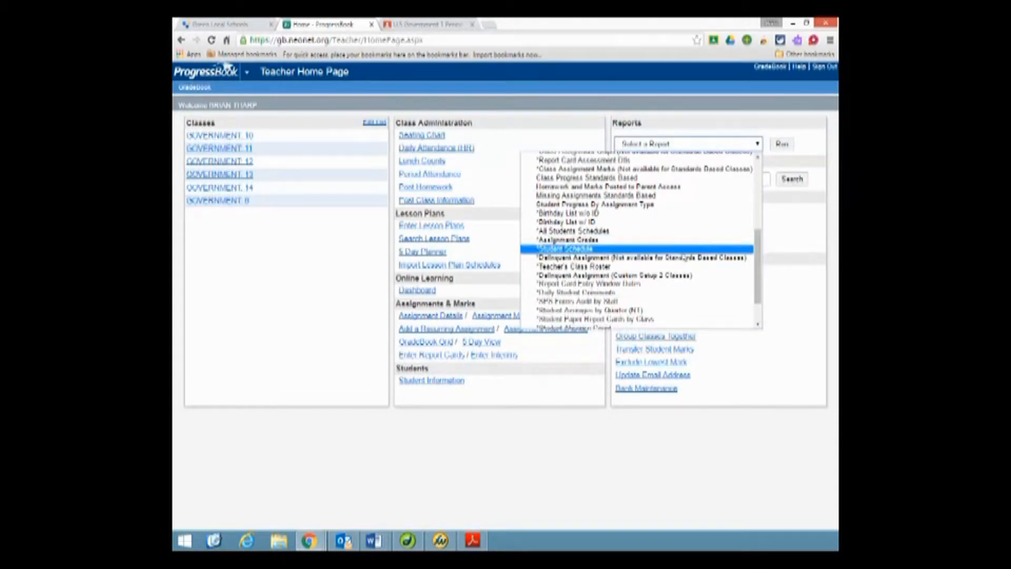
{"action": "left_click", "coordinate": [596, 269]}
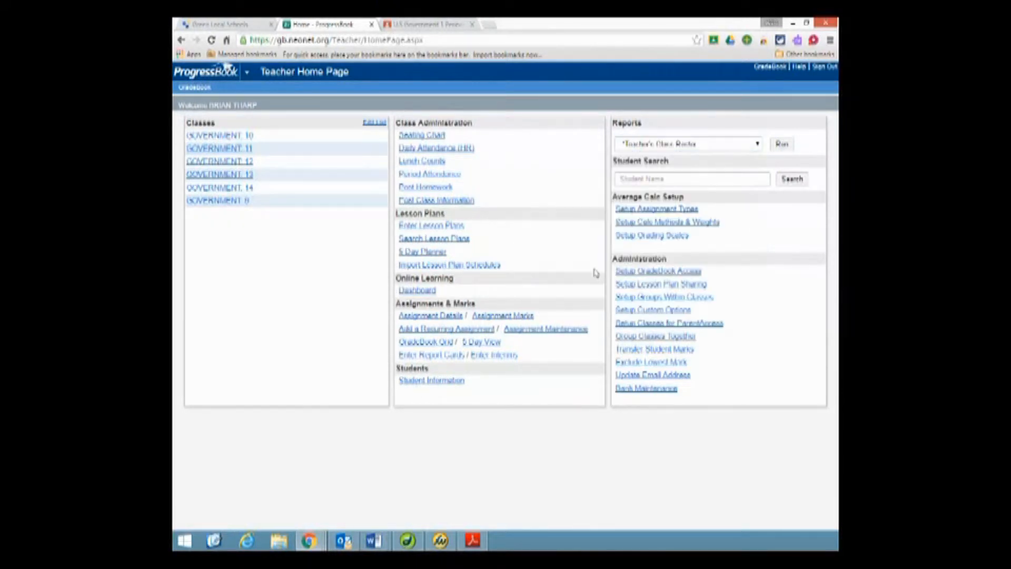
{"action": "left_click", "coordinate": [783, 145]}
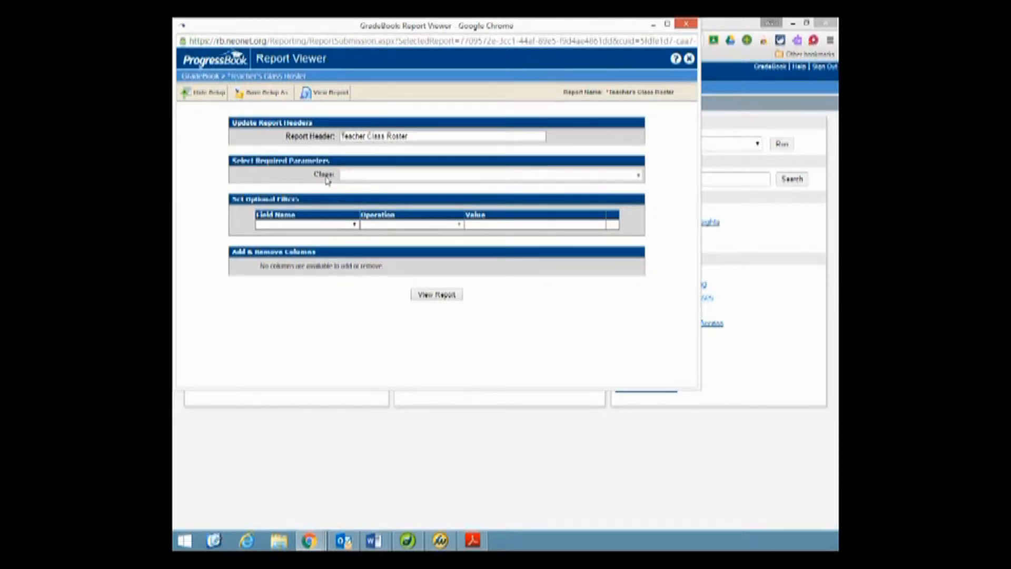
- Generate the class roster report for the class GOVERNMENT: 9 only
{"action": "left_click", "coordinate": [638, 176]}
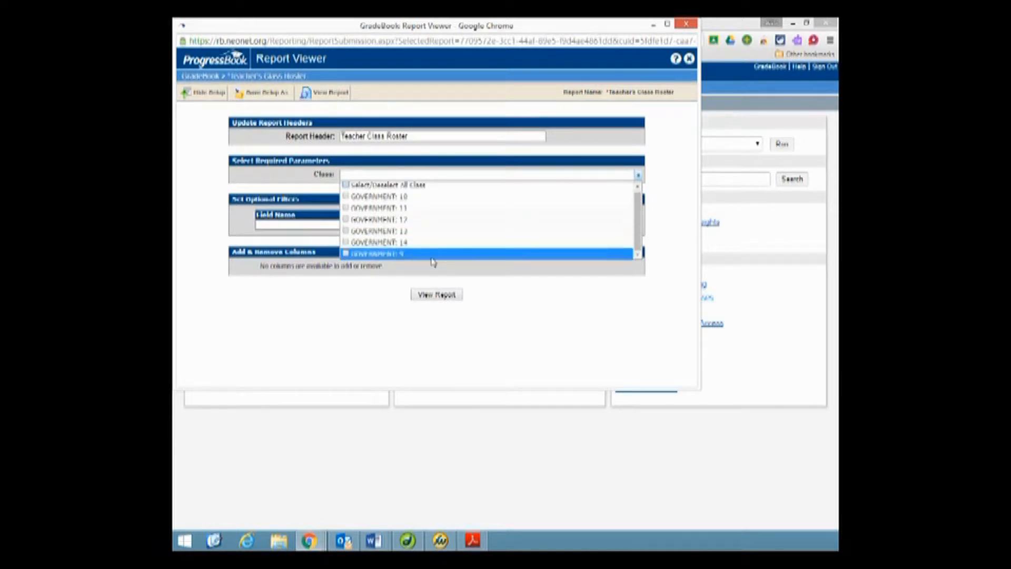
{"action": "left_click", "coordinate": [345, 255]}
{"action": "left_click", "coordinate": [385, 304]}
{"action": "left_click", "coordinate": [427, 294]}
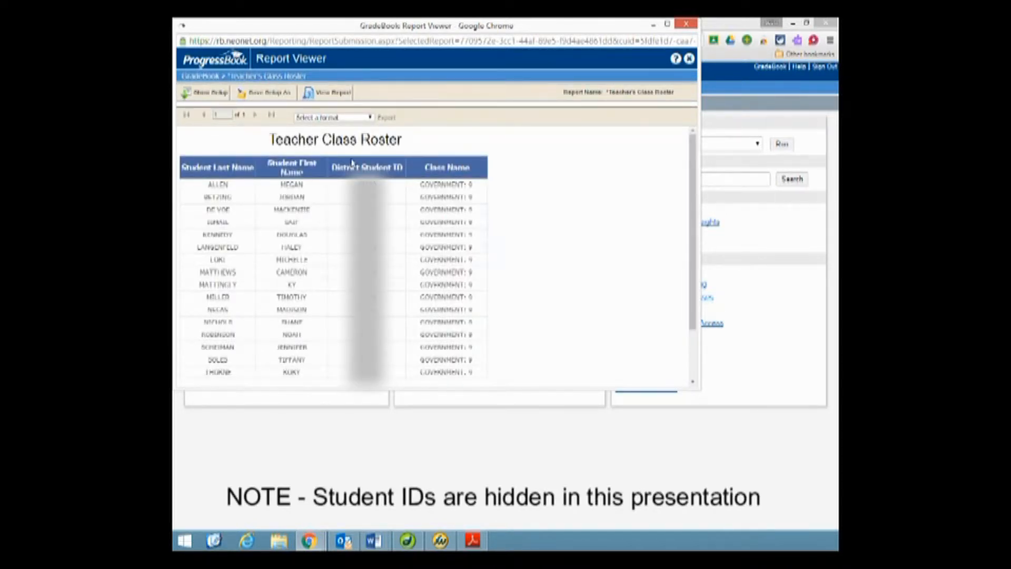
- Export the class roster as CSV (comma delimited) and open the downloaded file in a maximized Excel window
{"action": "left_click", "coordinate": [370, 118]}
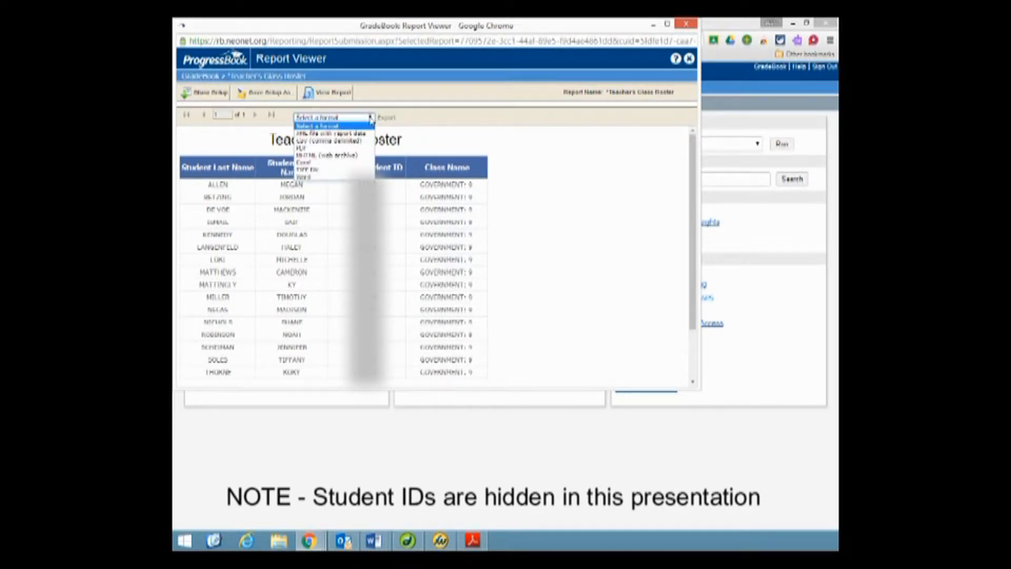
{"action": "left_click", "coordinate": [319, 142]}
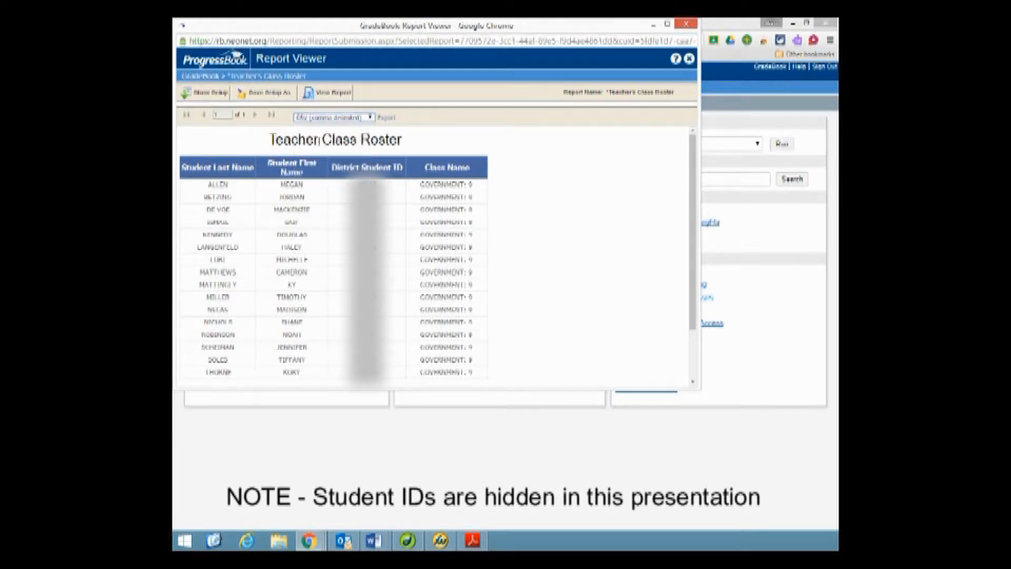
{"action": "left_click", "coordinate": [388, 121]}
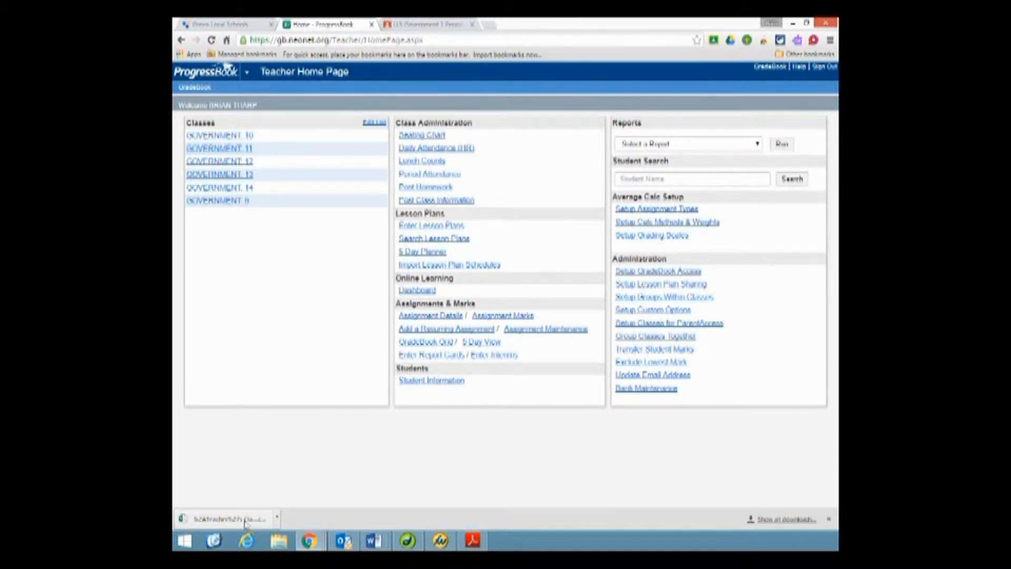
{"action": "left_click", "coordinate": [277, 520]}
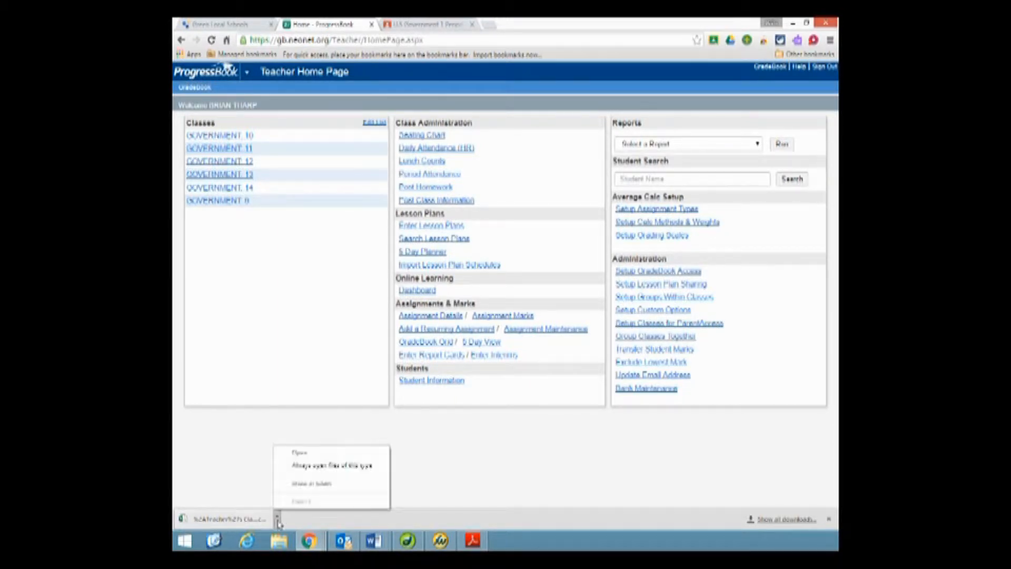
{"action": "left_click", "coordinate": [298, 453]}
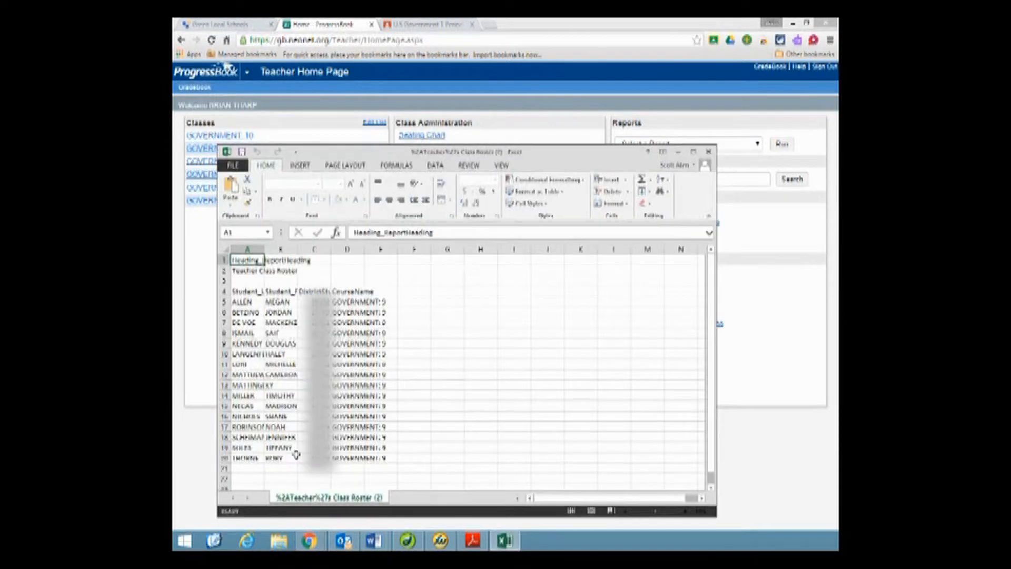
{"action": "left_click", "coordinate": [693, 153]}
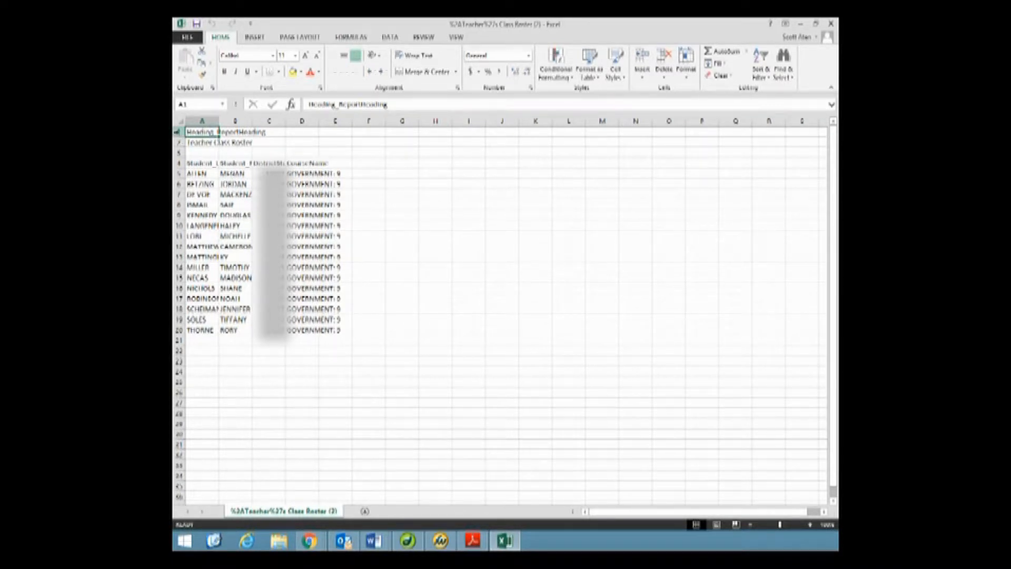
- Delete rows 1 to 3 above the column headers in the roster sheet
{"action": "left_click_drag", "start_coordinate": [178, 132], "coordinate": [178, 150]}
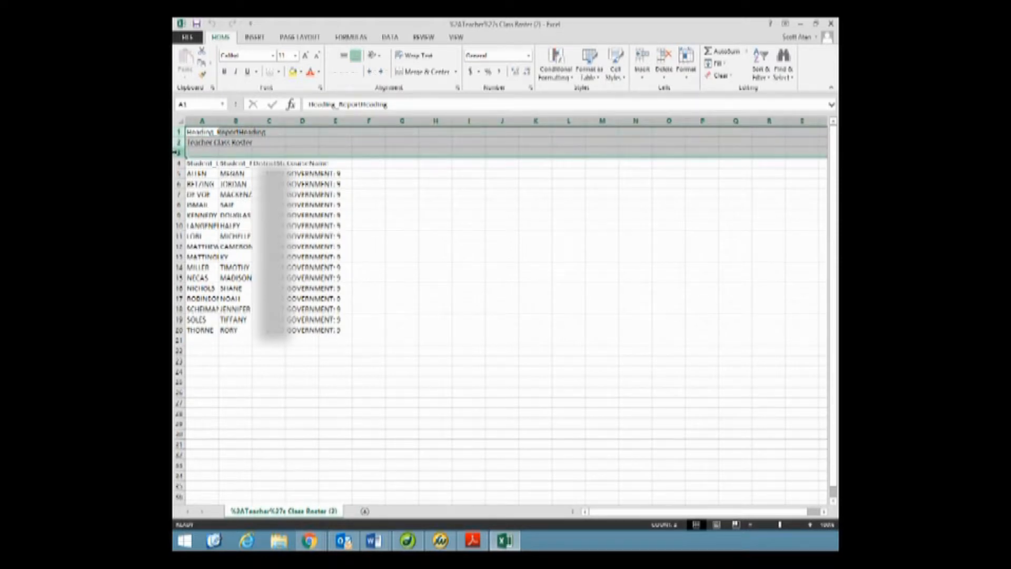
{"action": "right_click", "coordinate": [177, 143]}
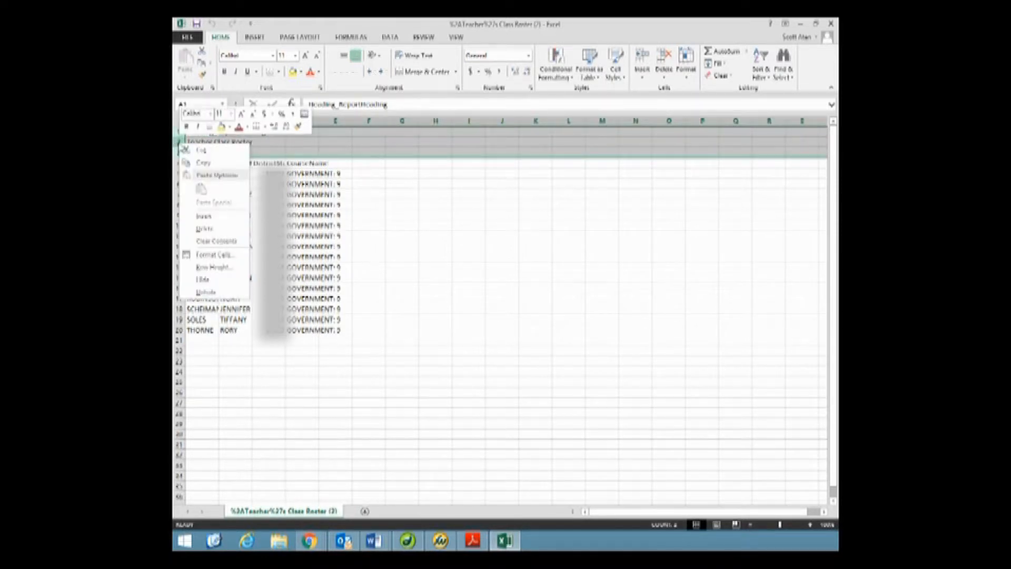
{"action": "left_click", "coordinate": [204, 228]}
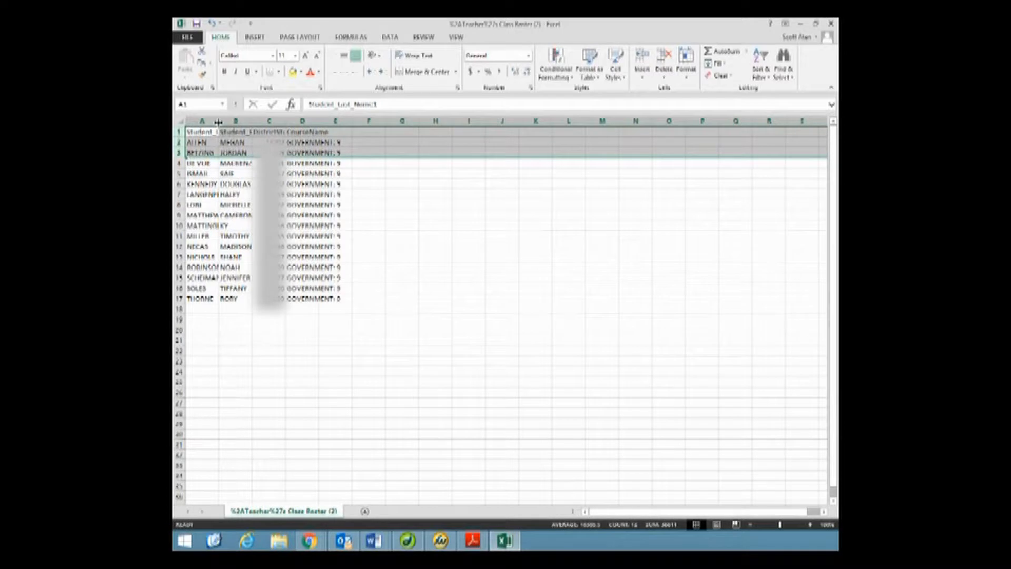
- Autofit the widths of columns A to D to their contents
{"action": "double_click", "coordinate": [218, 122]}
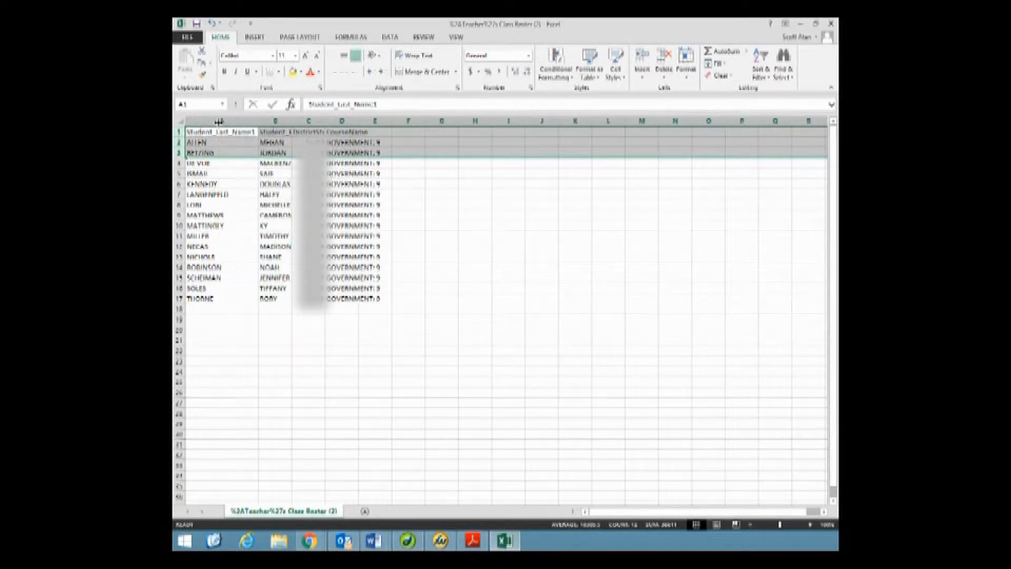
{"action": "double_click", "coordinate": [292, 122]}
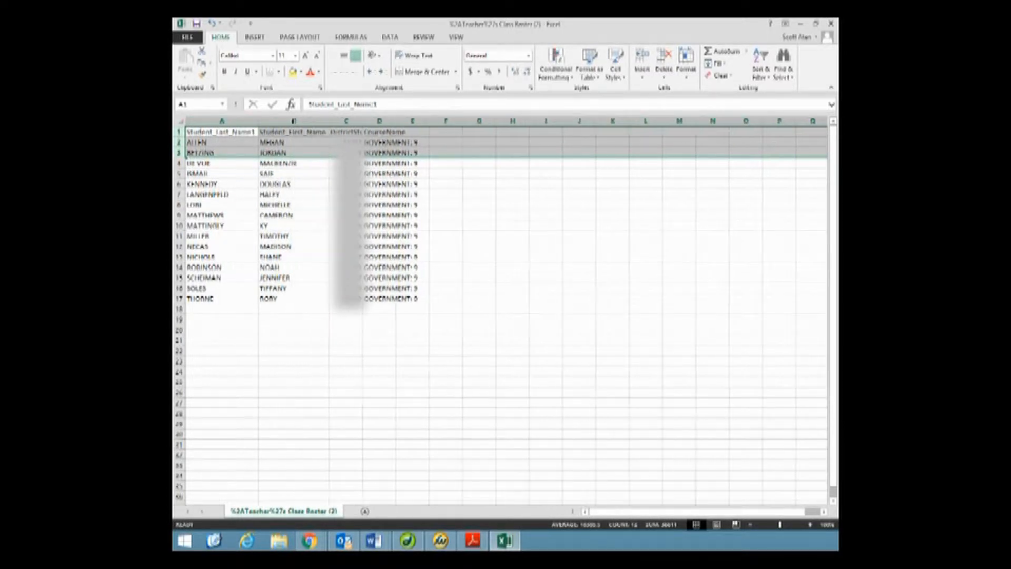
{"action": "double_click", "coordinate": [363, 122]}
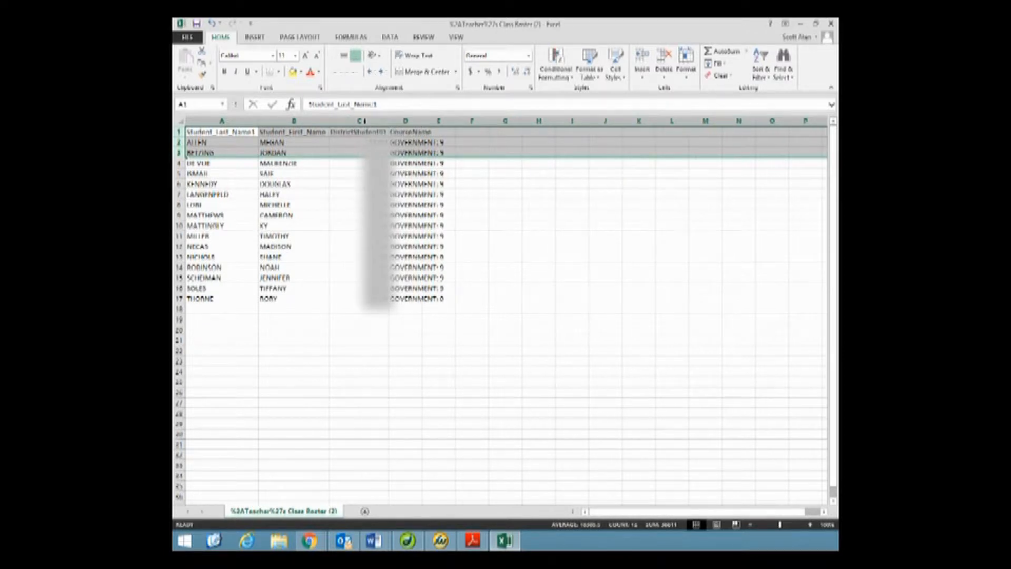
{"action": "double_click", "coordinate": [421, 121]}
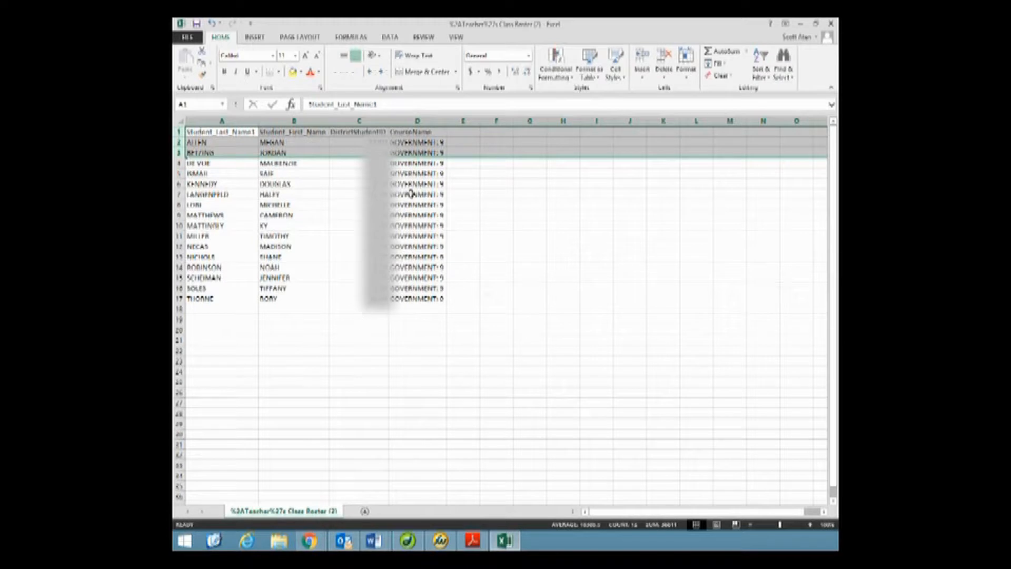
- Clear the CourseName header and its values in D1:D17, and enter the header Grade in D1
{"action": "left_click", "coordinate": [404, 131]}
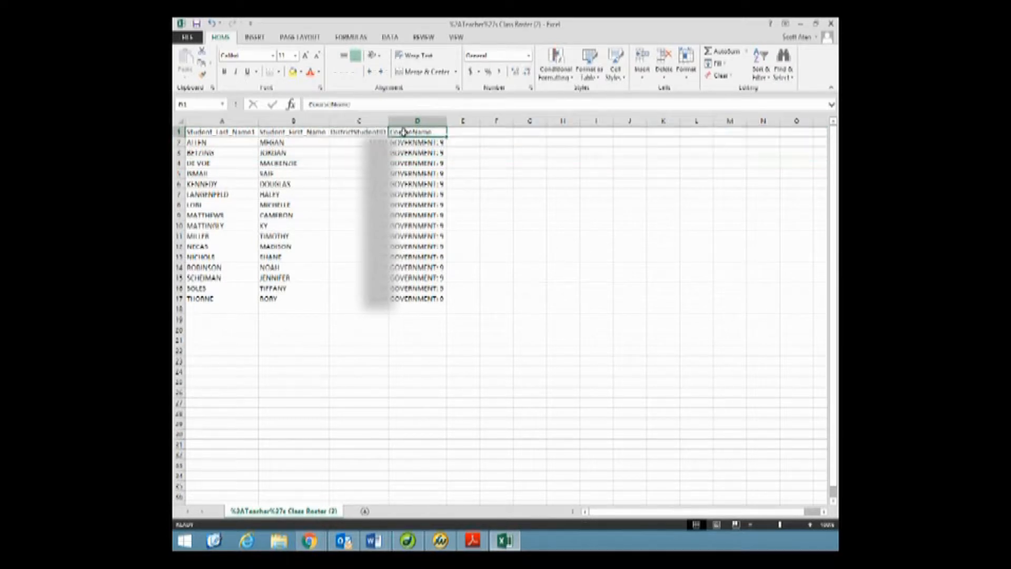
{"action": "left_click_drag", "start_coordinate": [404, 132], "coordinate": [406, 296]}
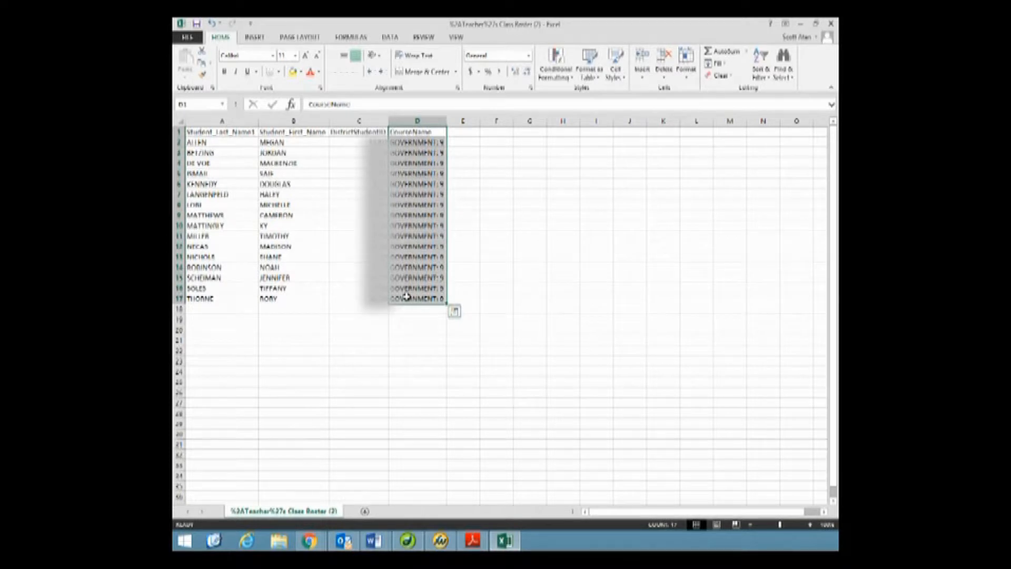
{"action": "key", "text": "Delete"}
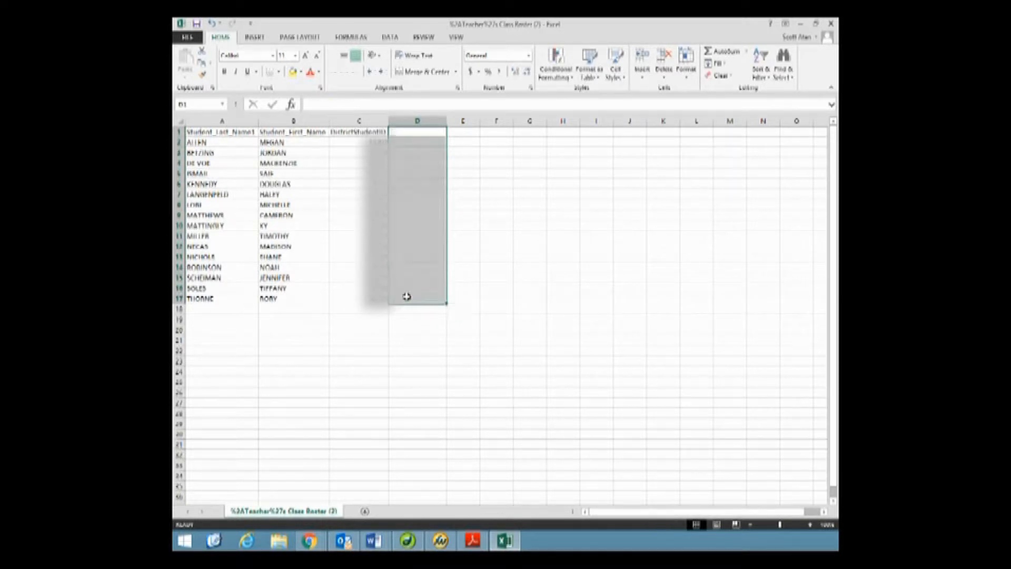
{"action": "left_click", "coordinate": [400, 132]}
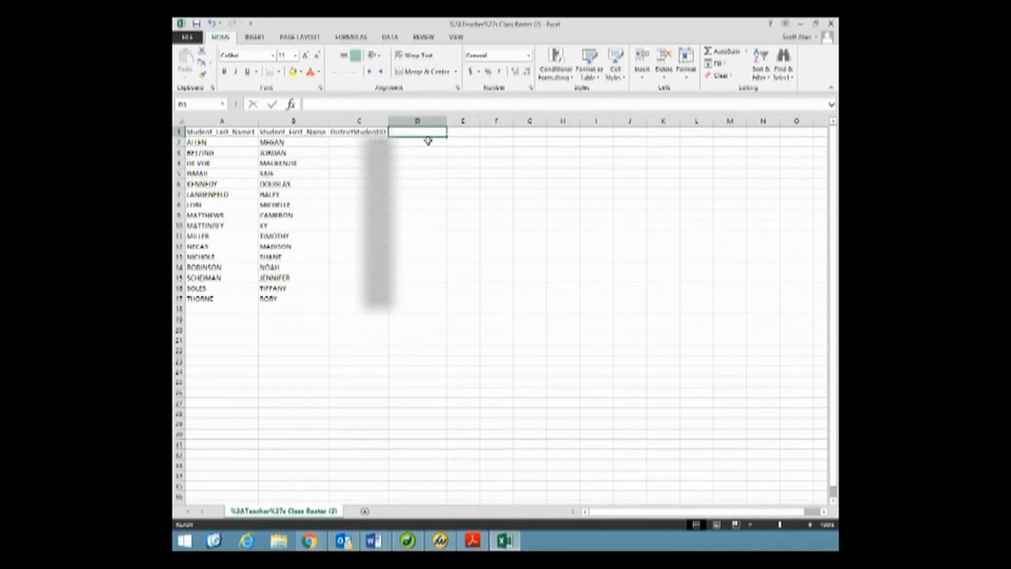
{"action": "type", "text": "C"}
{"action": "type", "text": "rade"}
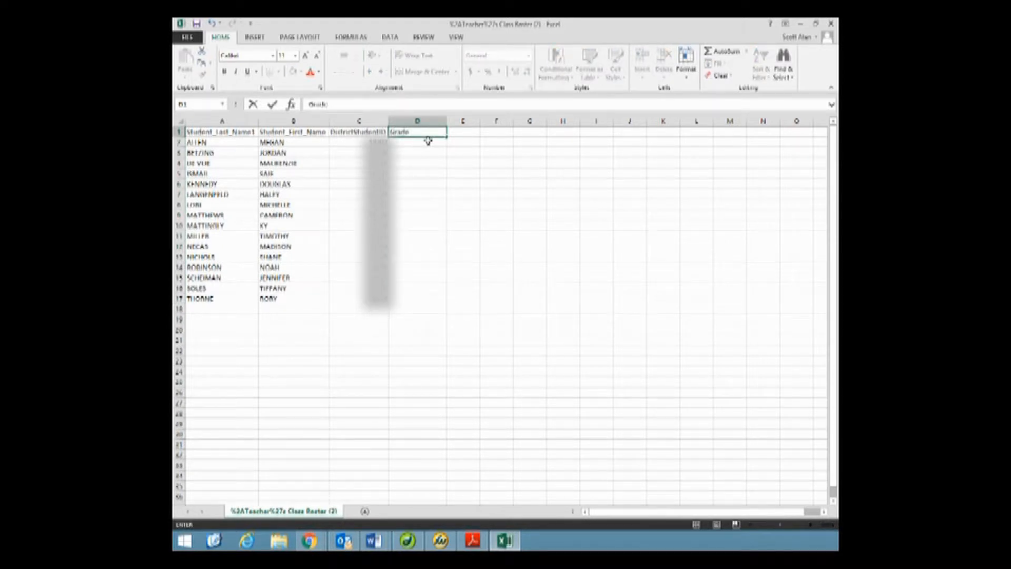
{"action": "key", "text": "Return"}
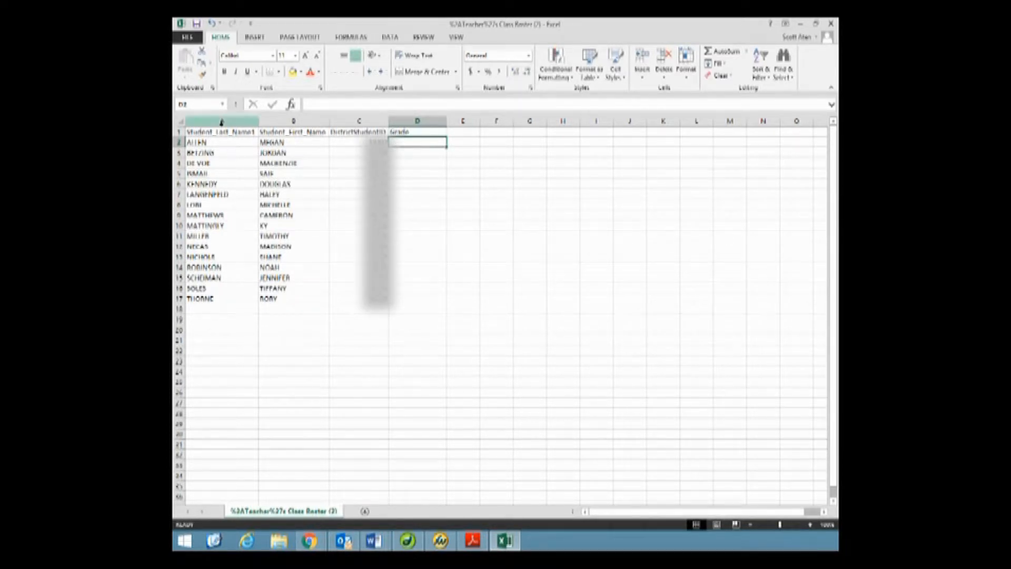
- Delete the student last name and first name columns, leaving cell B2 under the Grade header selected
{"action": "left_click_drag", "start_coordinate": [221, 122], "coordinate": [290, 122]}
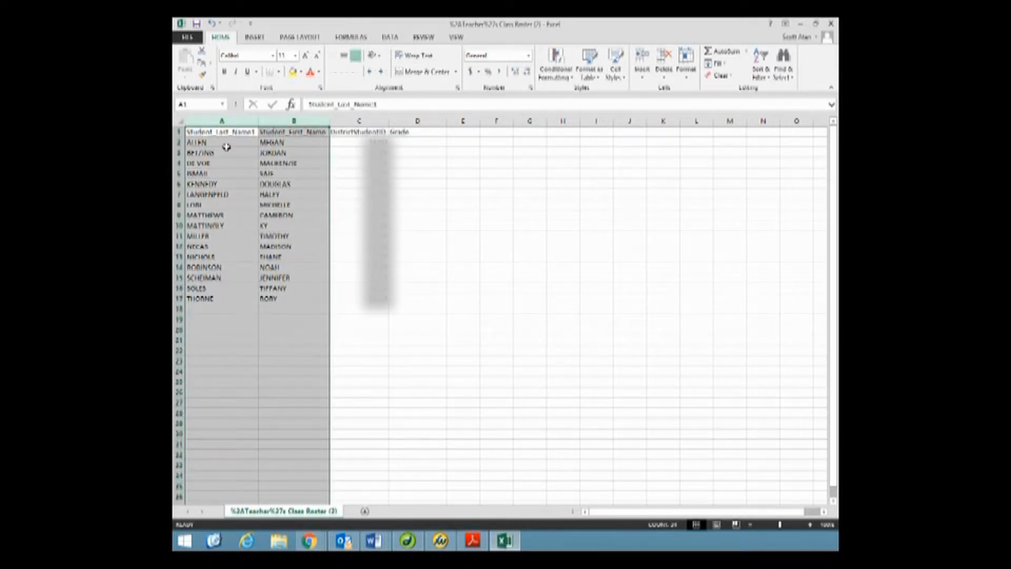
{"action": "right_click", "coordinate": [244, 125]}
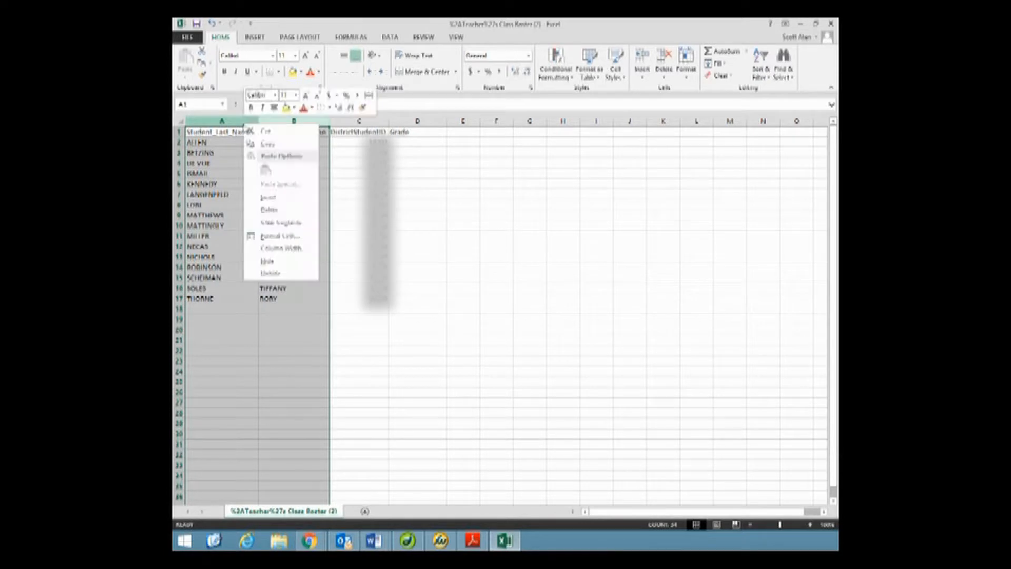
{"action": "left_click", "coordinate": [270, 211]}
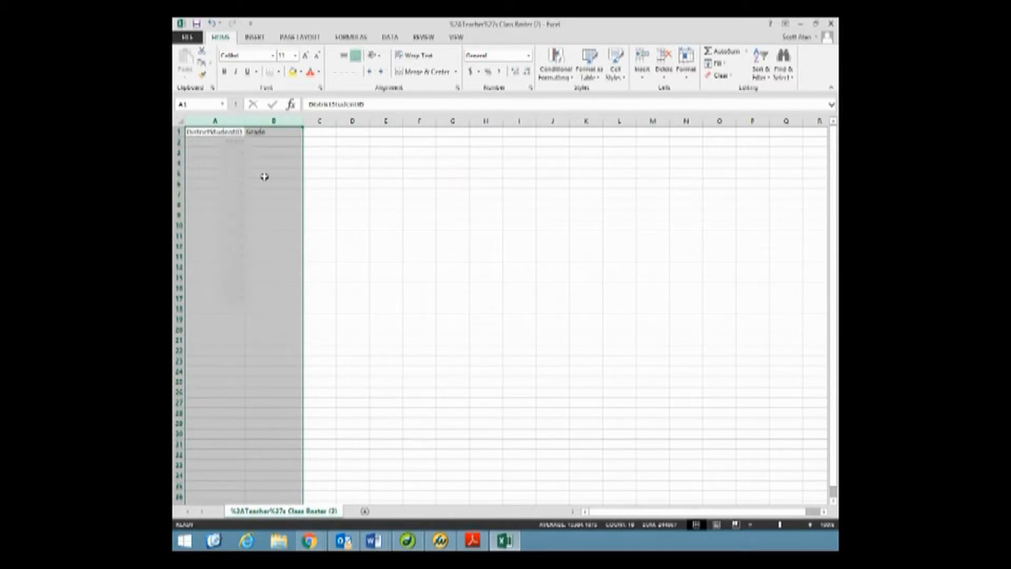
{"action": "left_click", "coordinate": [267, 143]}
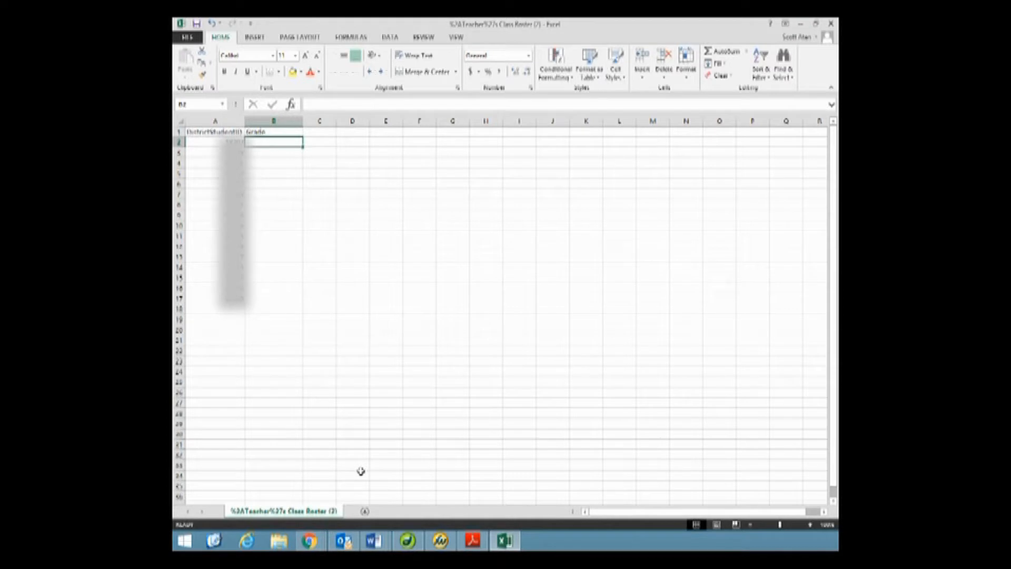
- Switch to Google Classroom in Chrome, open the student work for Finding Liberal and Conservative Views, and sort the students by last name
{"action": "left_click", "coordinate": [309, 542]}
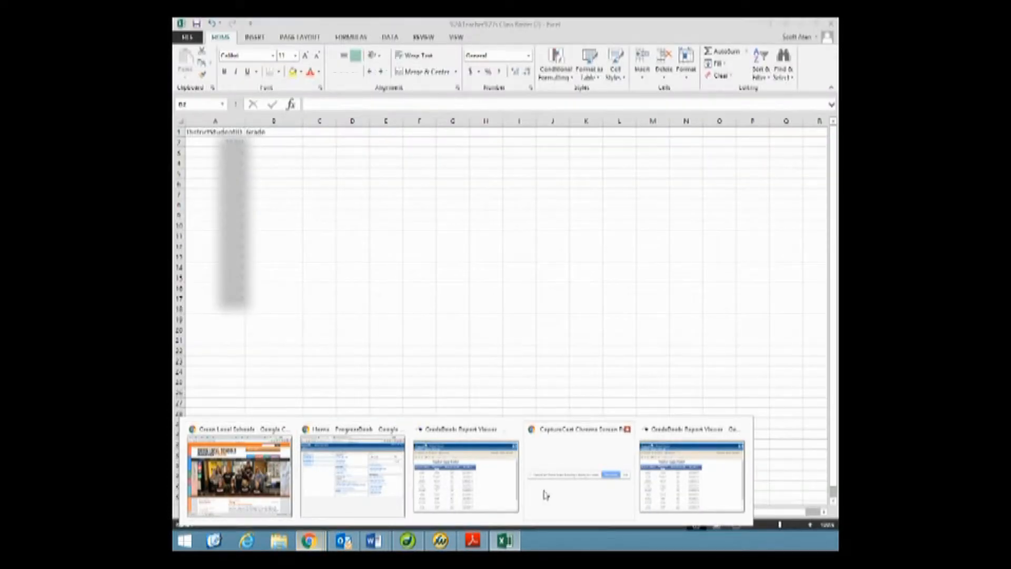
{"action": "left_click", "coordinate": [352, 476]}
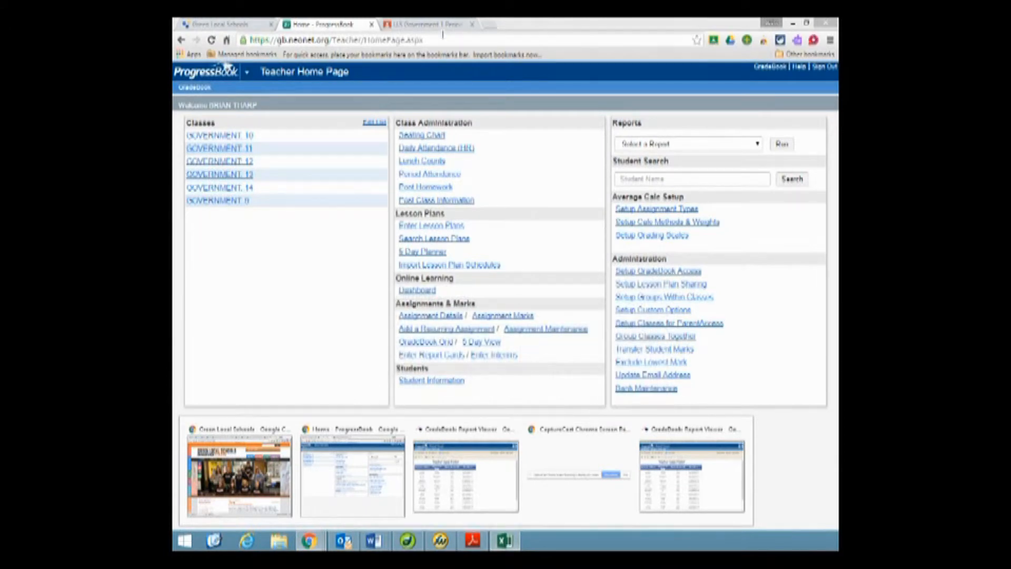
{"action": "left_click", "coordinate": [426, 24]}
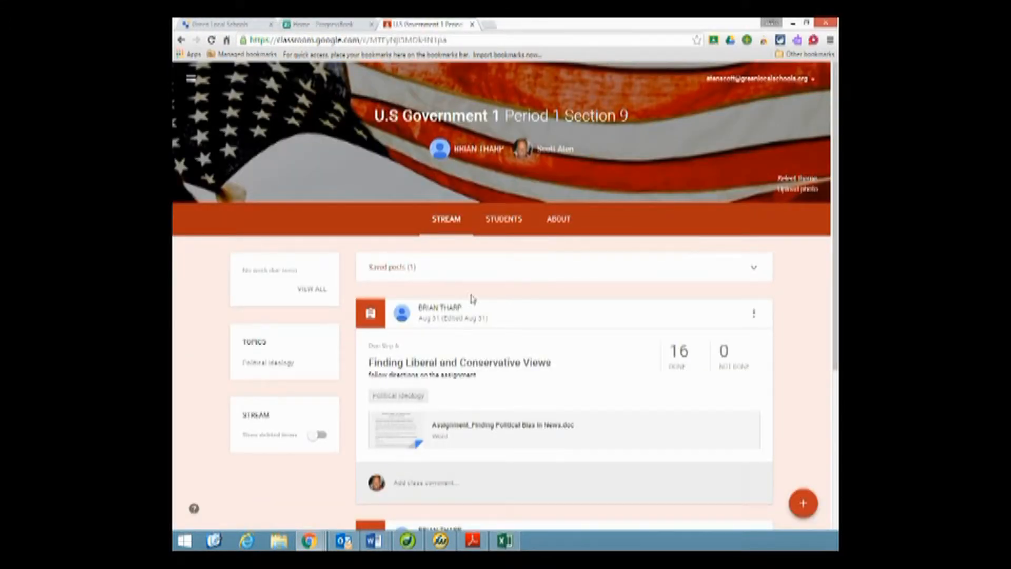
{"action": "scroll", "coordinate": [424, 315], "scroll_direction": "down", "scroll_amount": 1}
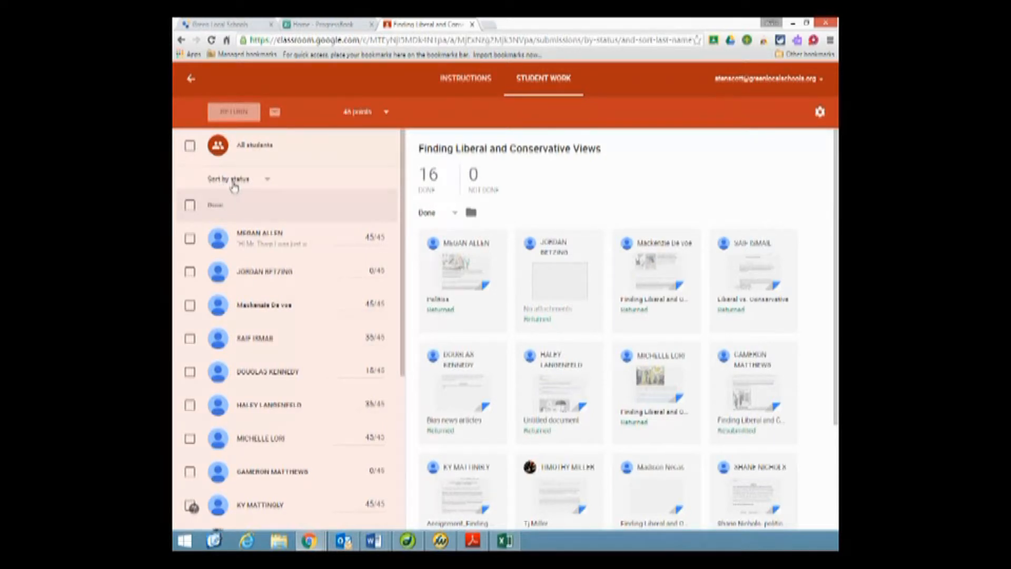
{"action": "left_click", "coordinate": [267, 182]}
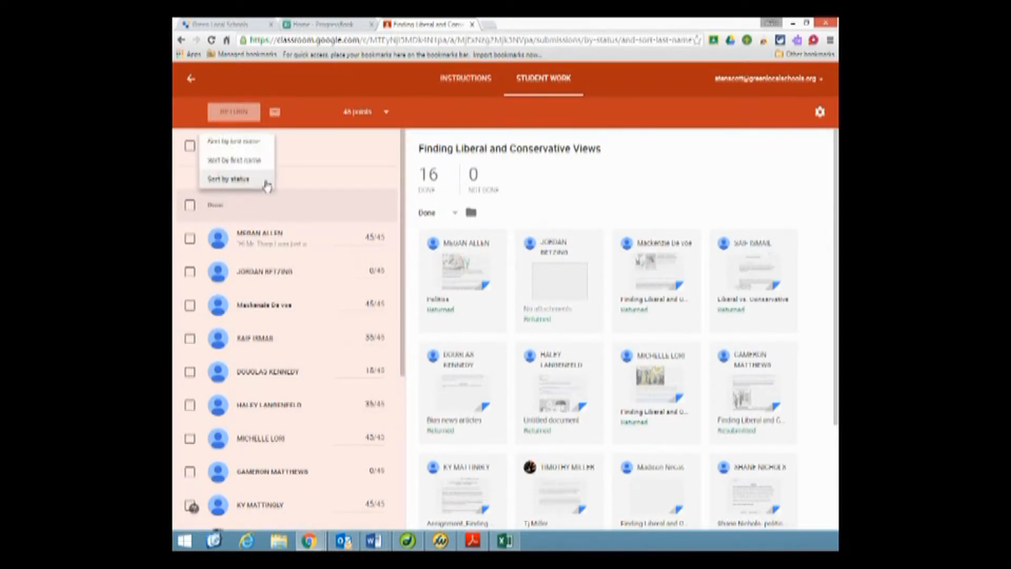
{"action": "left_click", "coordinate": [248, 148]}
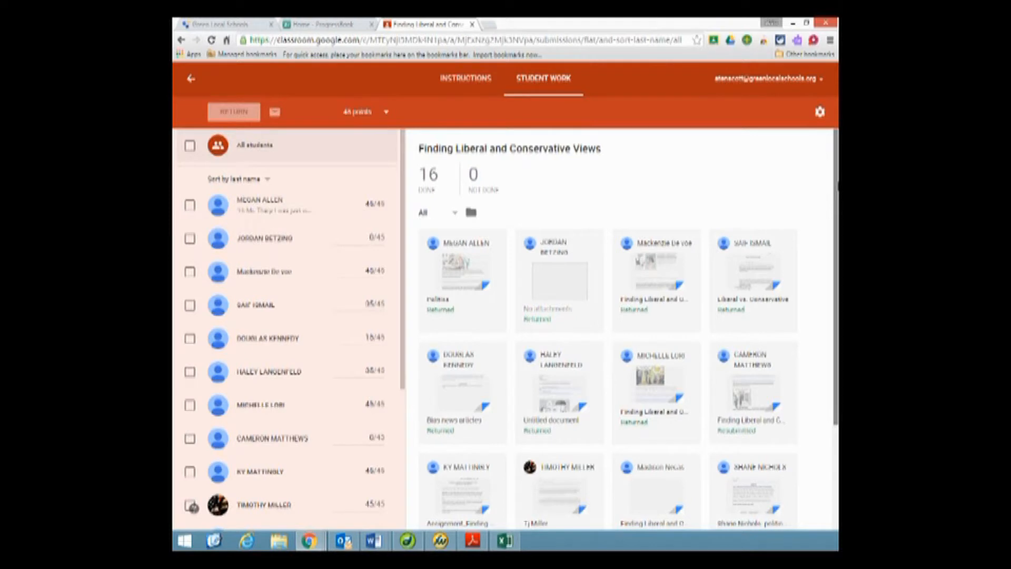
- Download only this assignment's grades as a CSV and open the downloaded file in Excel
{"action": "left_click", "coordinate": [819, 113]}
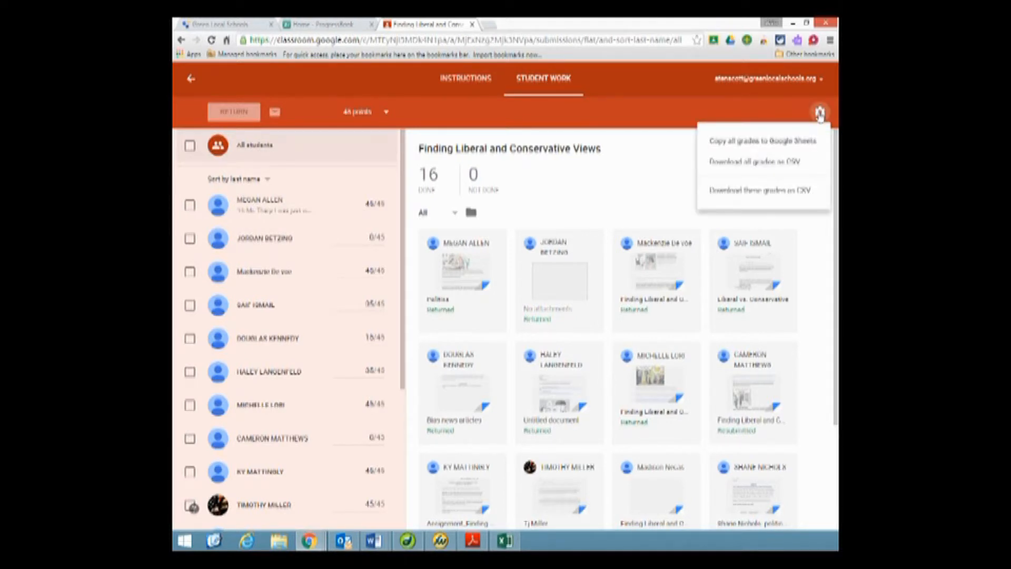
{"action": "left_click", "coordinate": [746, 195]}
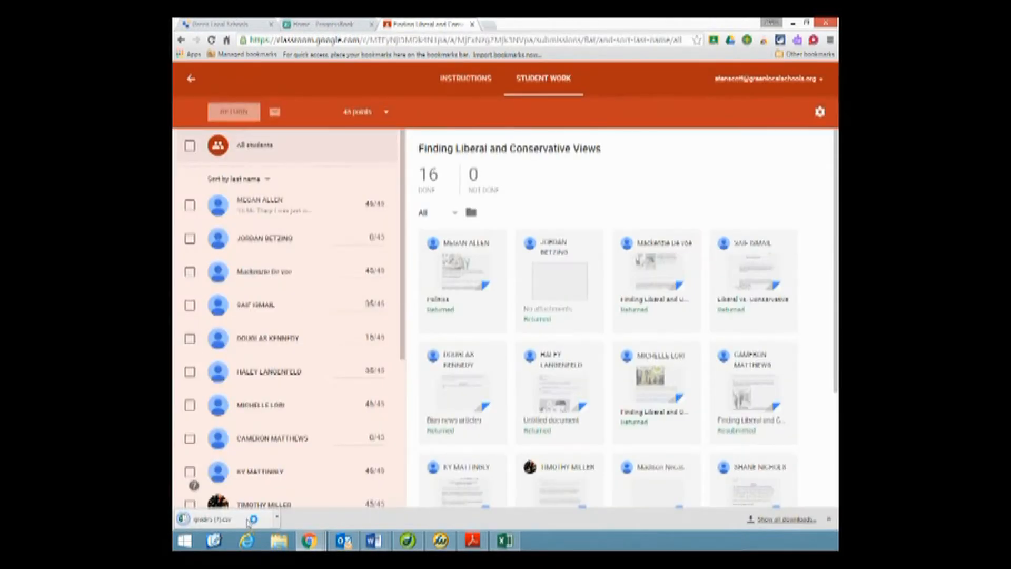
{"action": "left_click_drag", "start_coordinate": [247, 521], "coordinate": [277, 519]}
{"action": "left_click", "coordinate": [277, 519]}
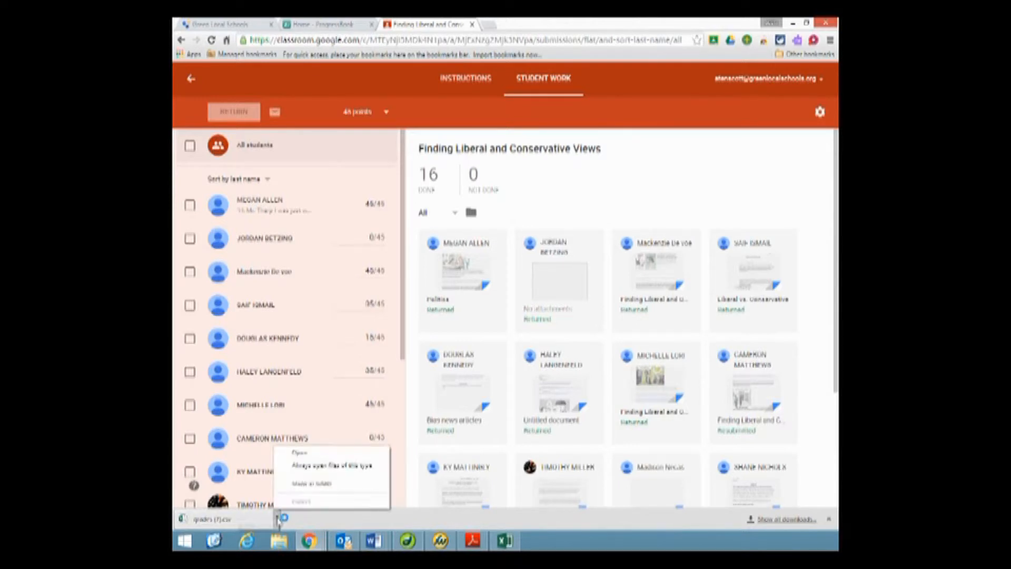
{"action": "left_click", "coordinate": [298, 452]}
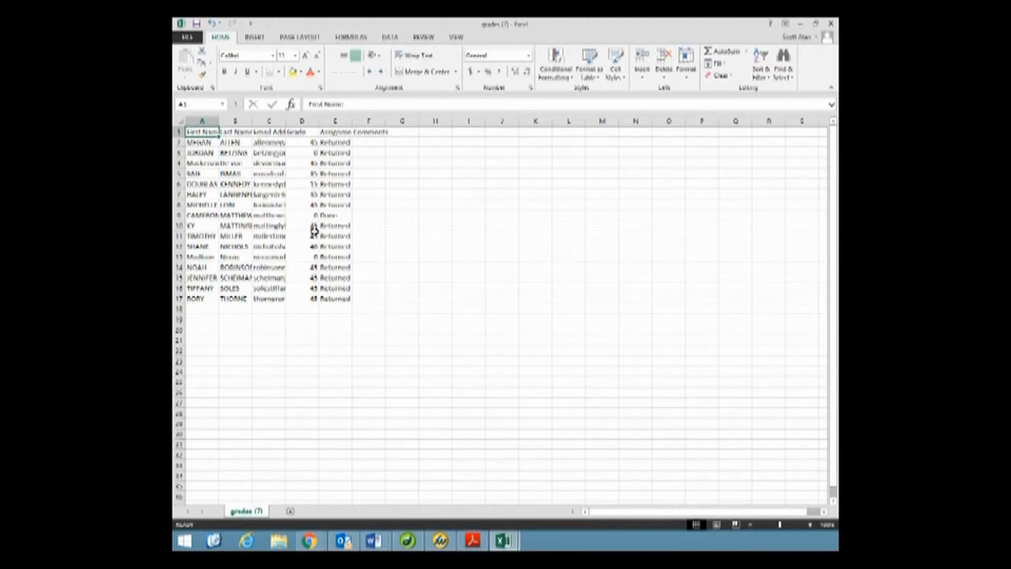
- Autofit the widths of columns A to D in the downloaded grades sheet
{"action": "double_click", "coordinate": [218, 121]}
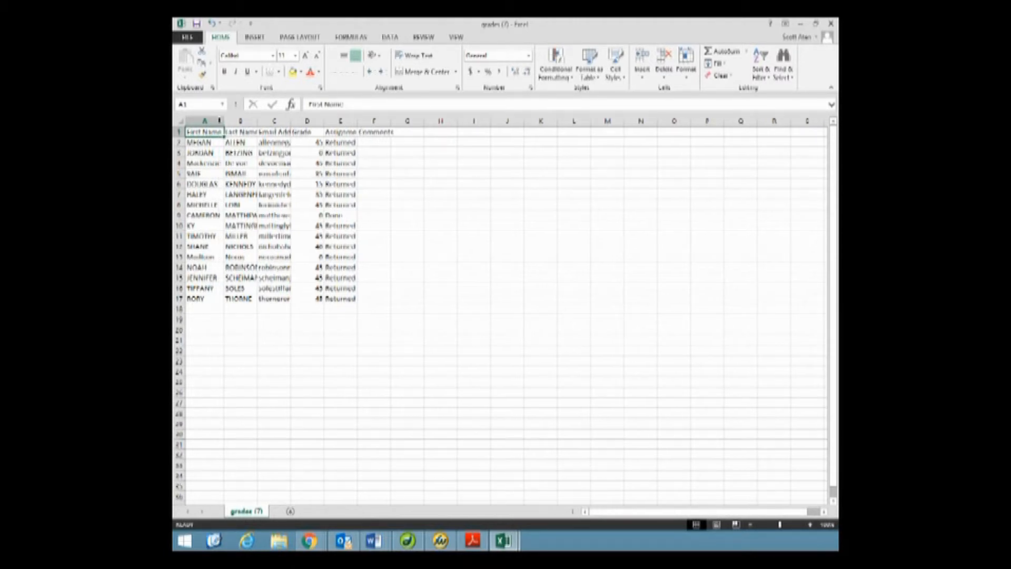
{"action": "double_click", "coordinate": [258, 120]}
{"action": "double_click", "coordinate": [302, 120]}
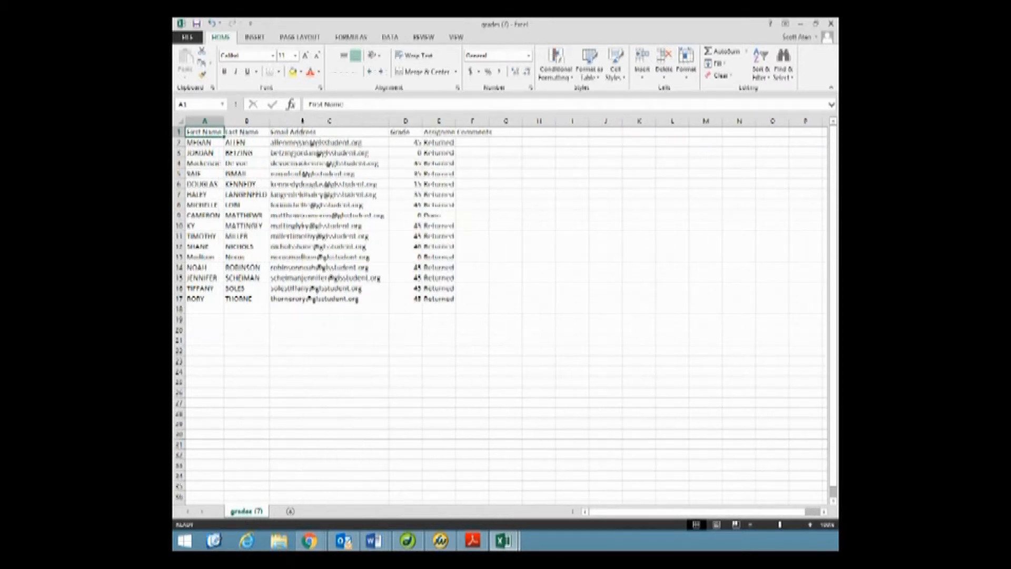
{"action": "double_click", "coordinate": [423, 122]}
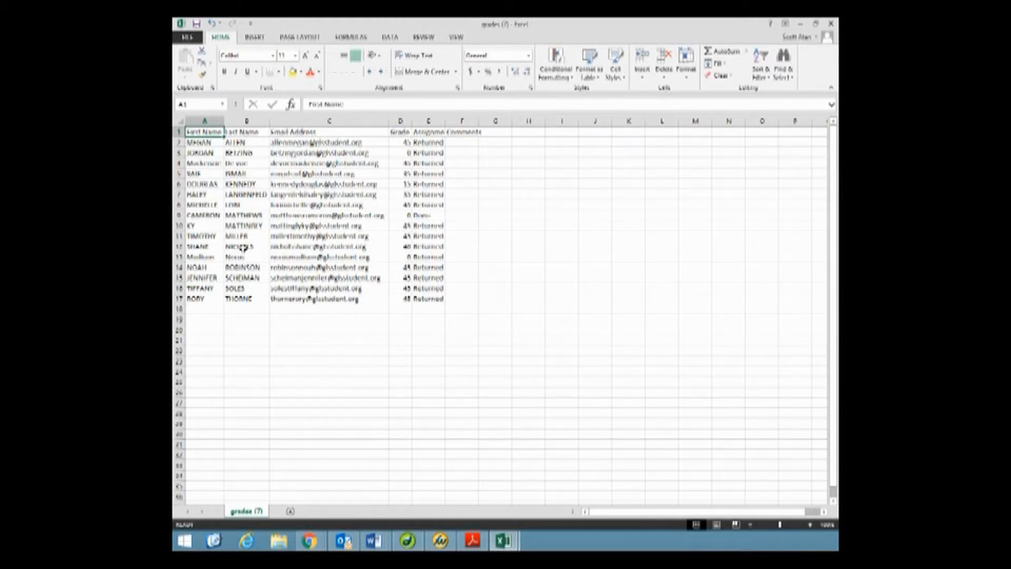
- Sort the downloaded grades table by Last Name from A to Z
{"action": "left_click_drag", "start_coordinate": [243, 248], "coordinate": [244, 257]}
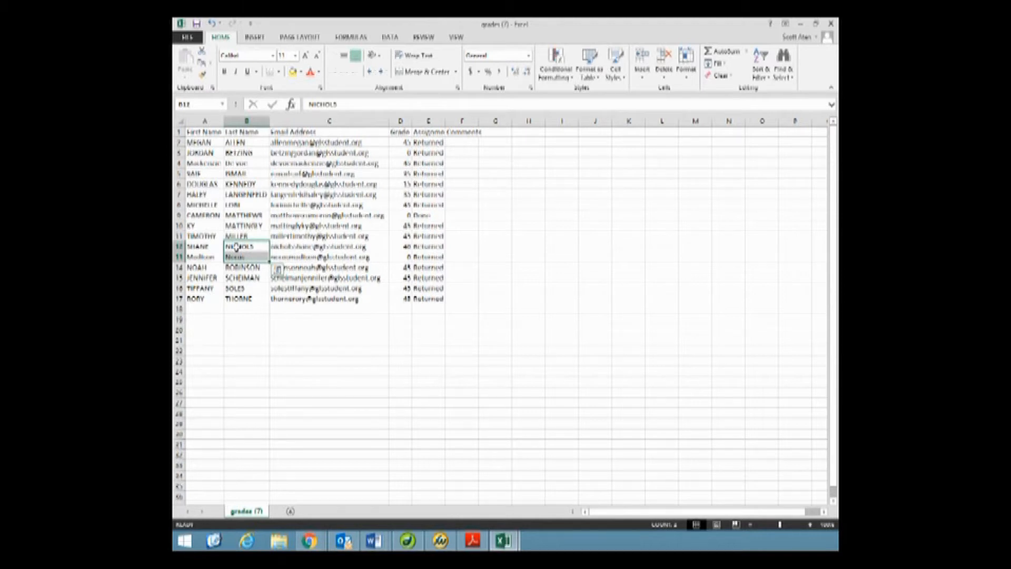
{"action": "left_click", "coordinate": [232, 246]}
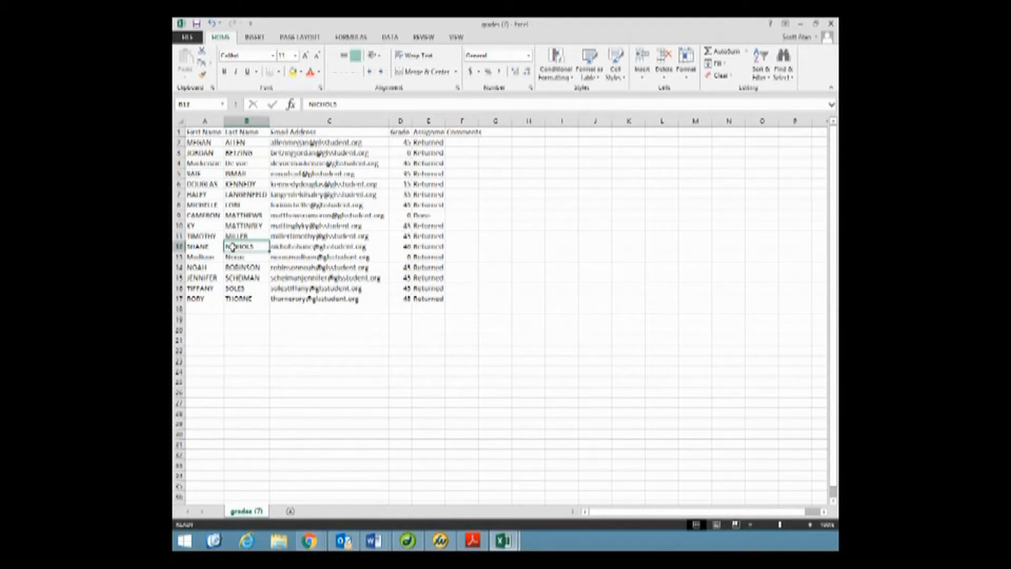
{"action": "left_click", "coordinate": [389, 38]}
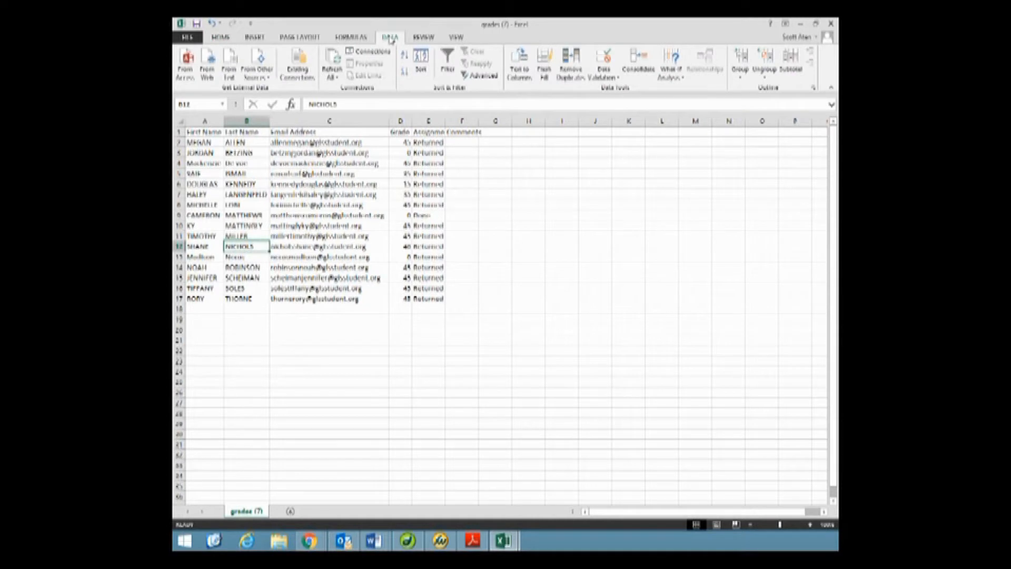
{"action": "left_click", "coordinate": [421, 60]}
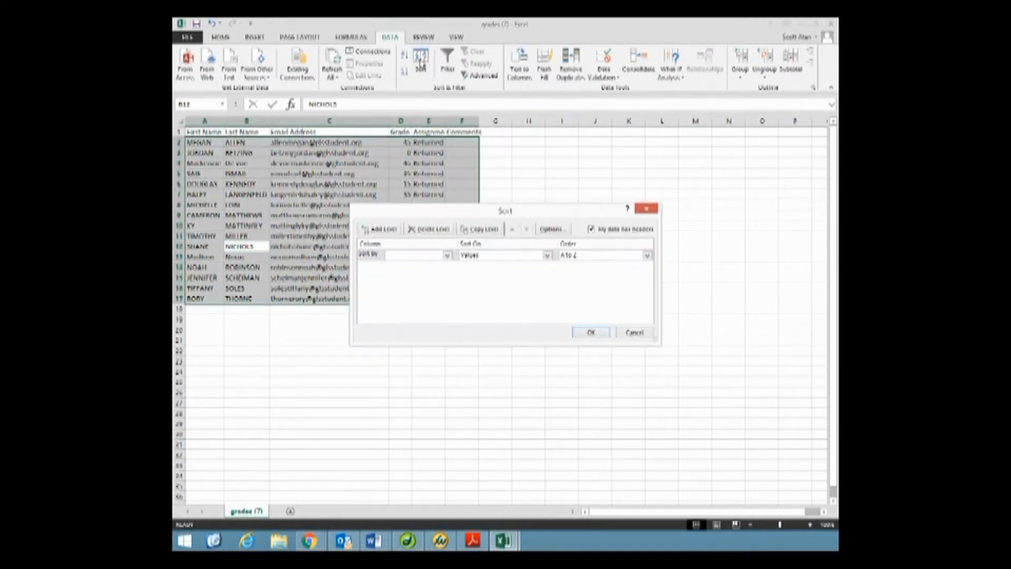
{"action": "left_click", "coordinate": [447, 255]}
{"action": "left_click", "coordinate": [437, 272]}
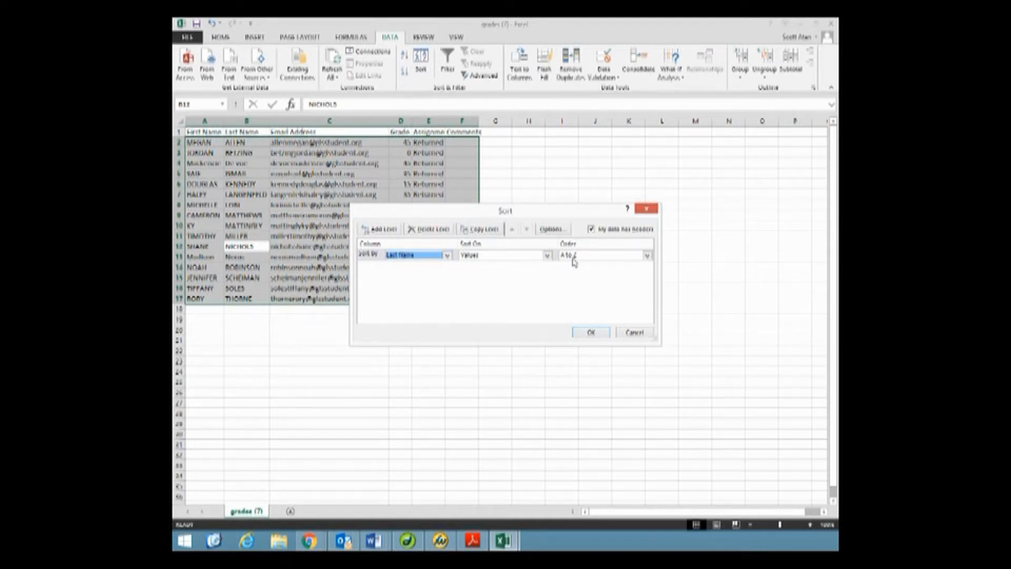
{"action": "left_click", "coordinate": [588, 333]}
{"action": "left_click", "coordinate": [240, 248]}
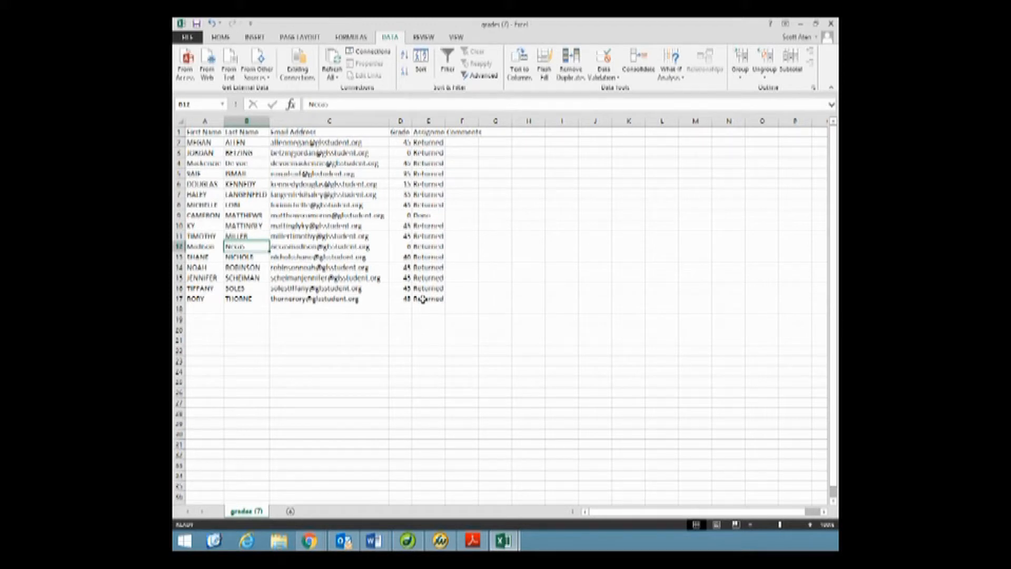
- Copy the grades in D2:D17 and paste them into the class roster workbook starting at cell B2
{"action": "left_click", "coordinate": [401, 143]}
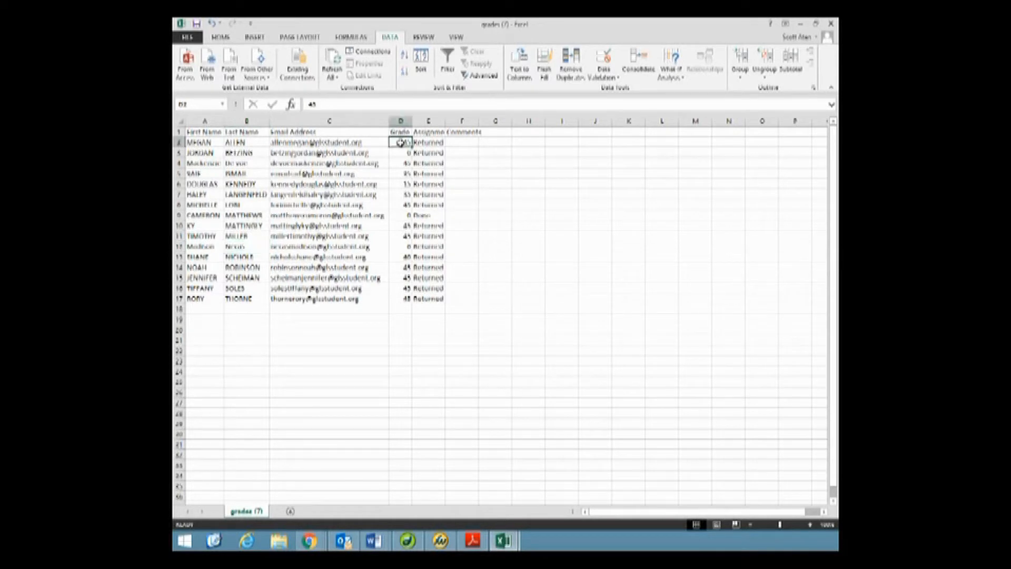
{"action": "left_click_drag", "start_coordinate": [401, 143], "coordinate": [404, 299]}
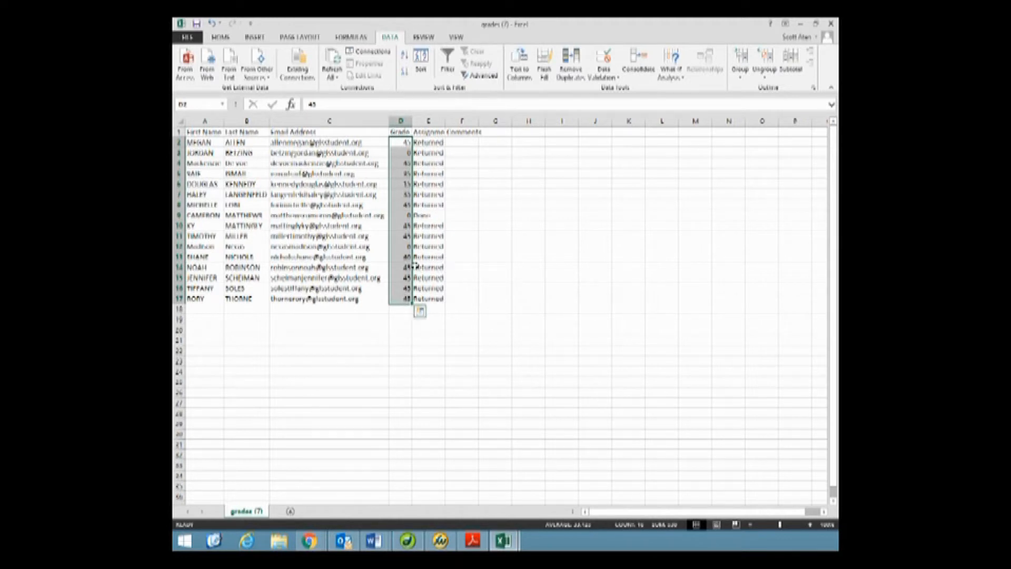
{"action": "key", "text": "ctrl+q"}
{"action": "right_click", "coordinate": [398, 257]}
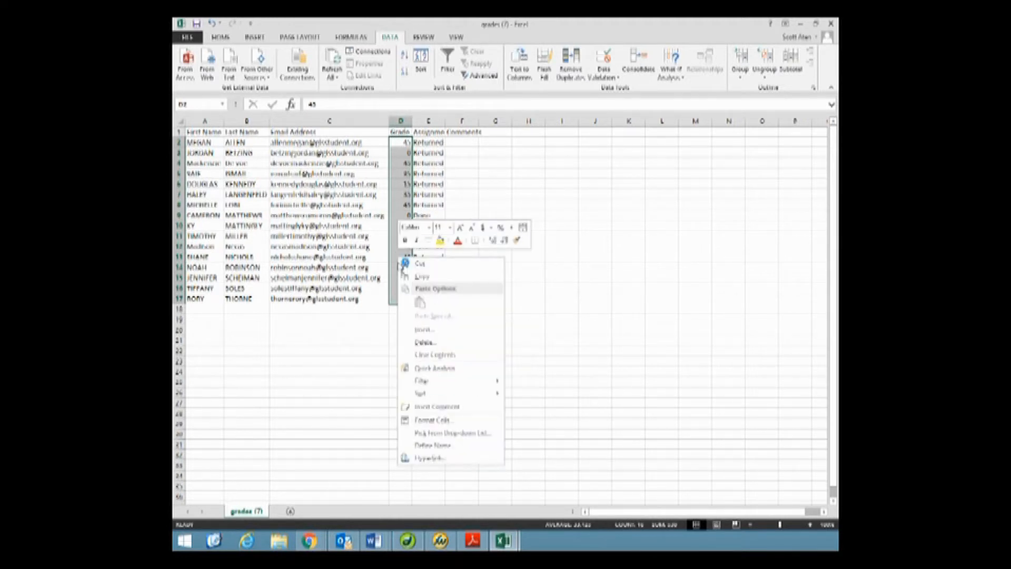
{"action": "left_click", "coordinate": [416, 263]}
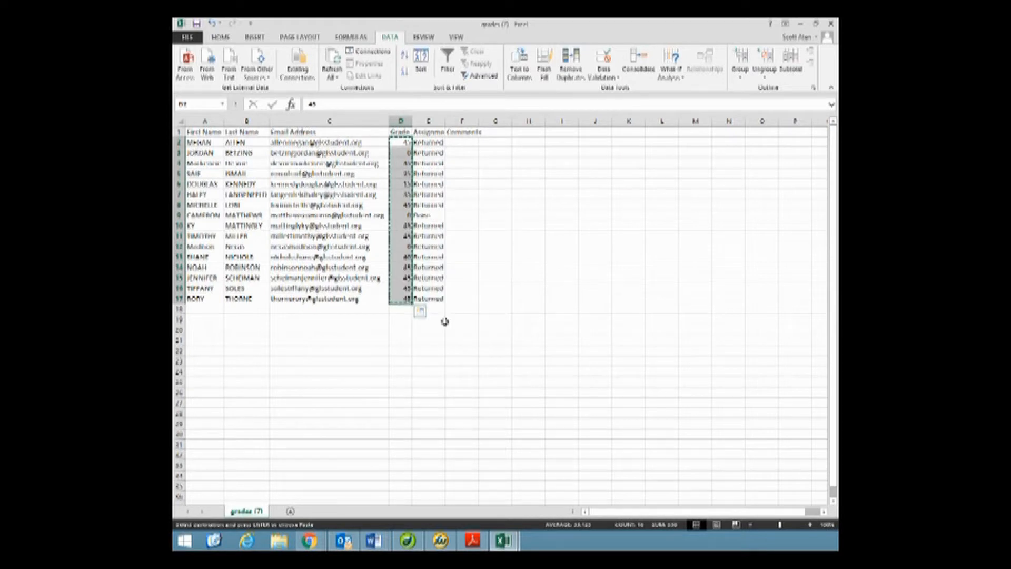
{"action": "mouse_move", "coordinate": [505, 542]}
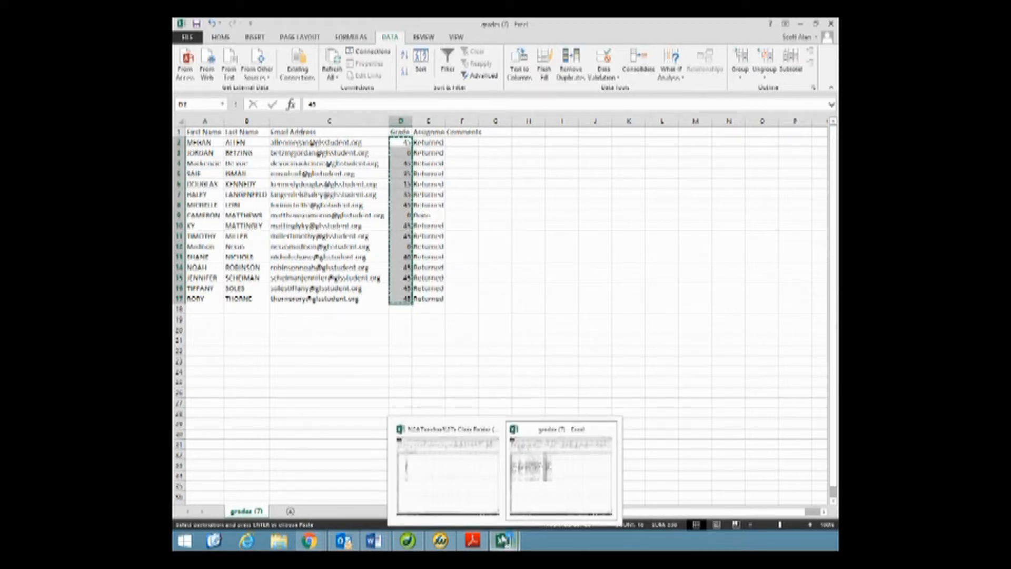
{"action": "left_click", "coordinate": [538, 504]}
{"action": "left_click", "coordinate": [460, 498]}
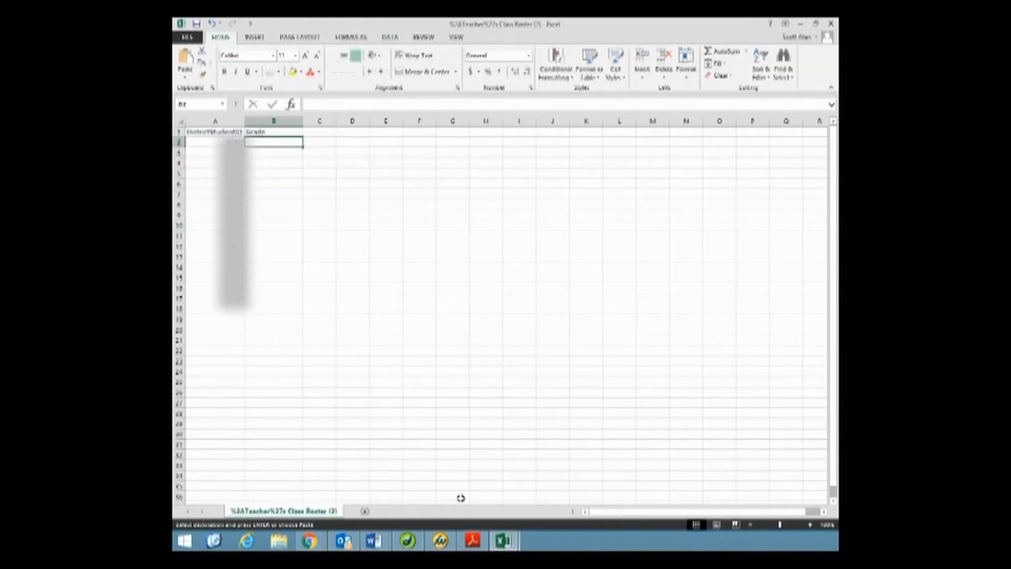
{"action": "right_click", "coordinate": [271, 142]}
{"action": "left_click", "coordinate": [291, 188]}
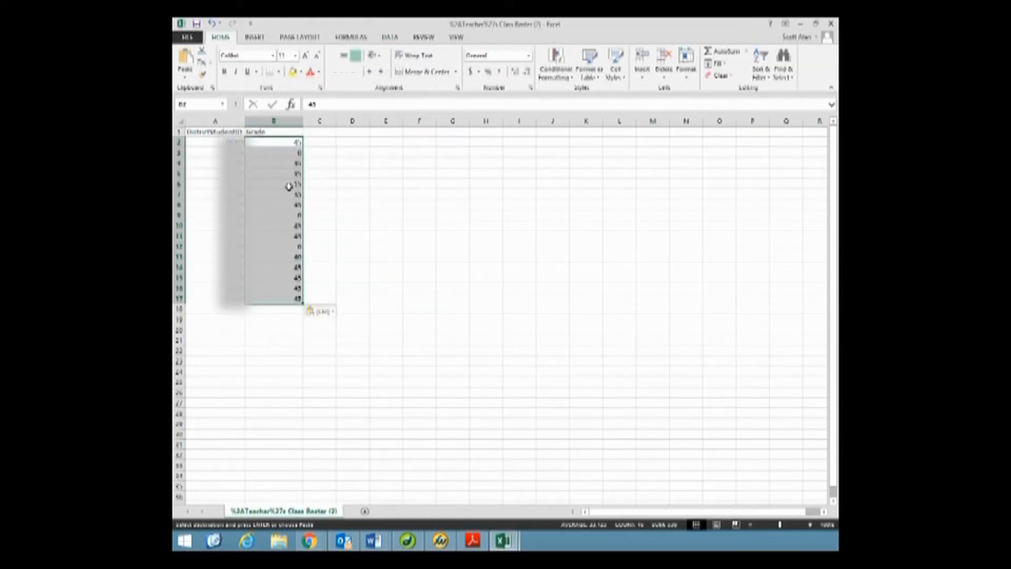
{"action": "left_click", "coordinate": [352, 186]}
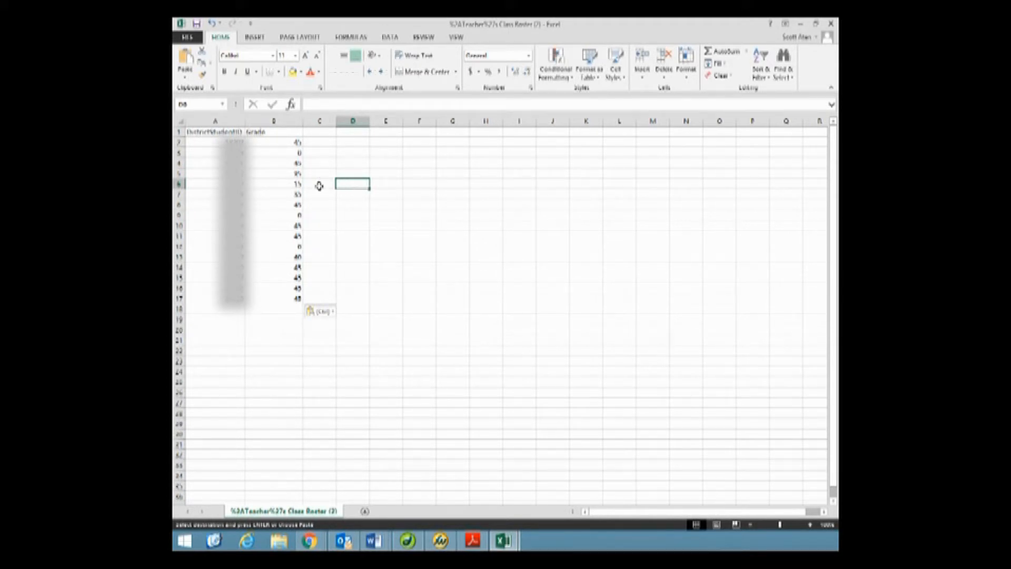
- Save the class roster workbook to the Desktop as GRADES in CSV (Comma delimited) format, keeping that format
{"action": "left_click", "coordinate": [188, 38]}
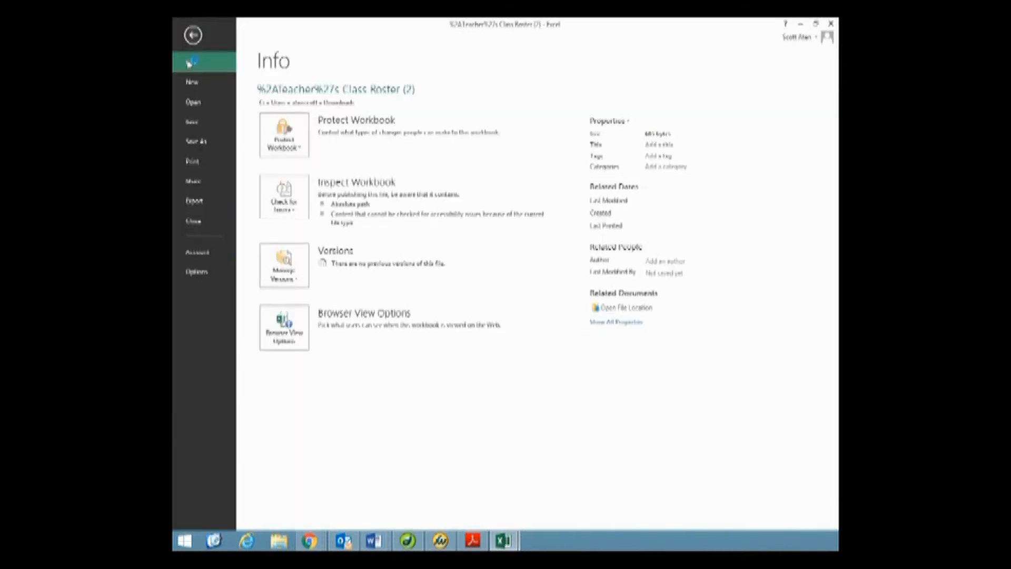
{"action": "left_click", "coordinate": [196, 141]}
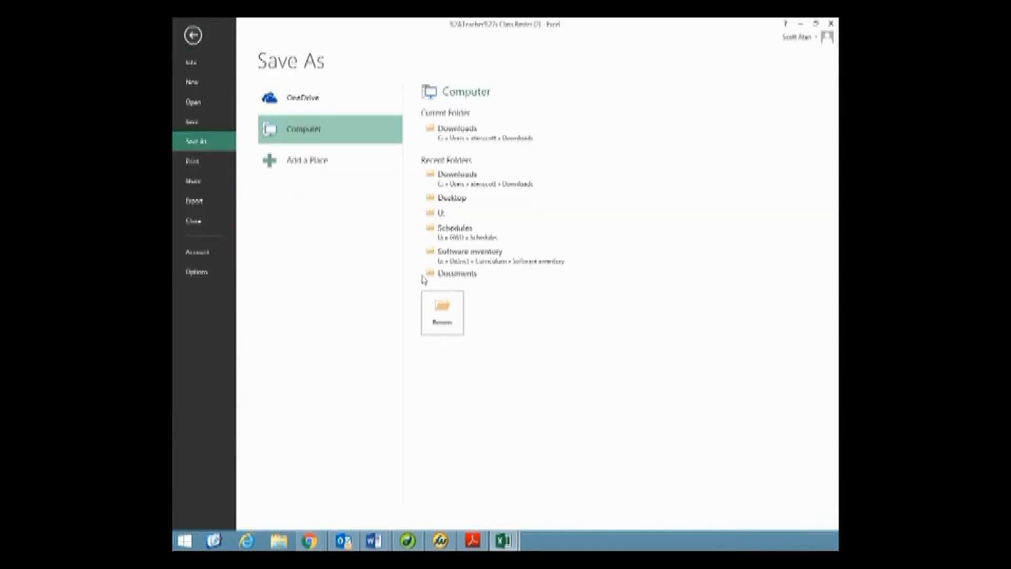
{"action": "left_click", "coordinate": [450, 316]}
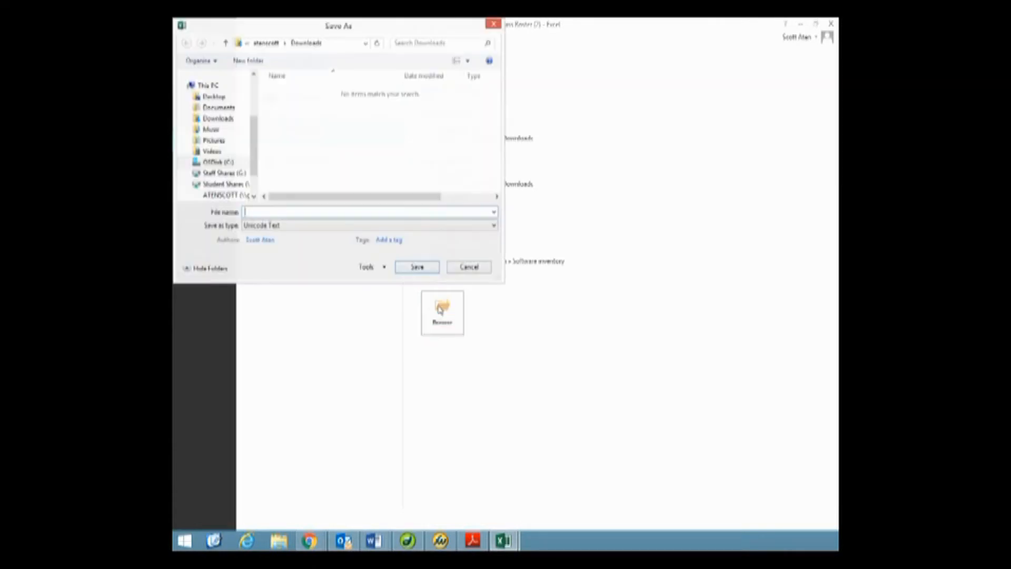
{"action": "left_click", "coordinate": [215, 98]}
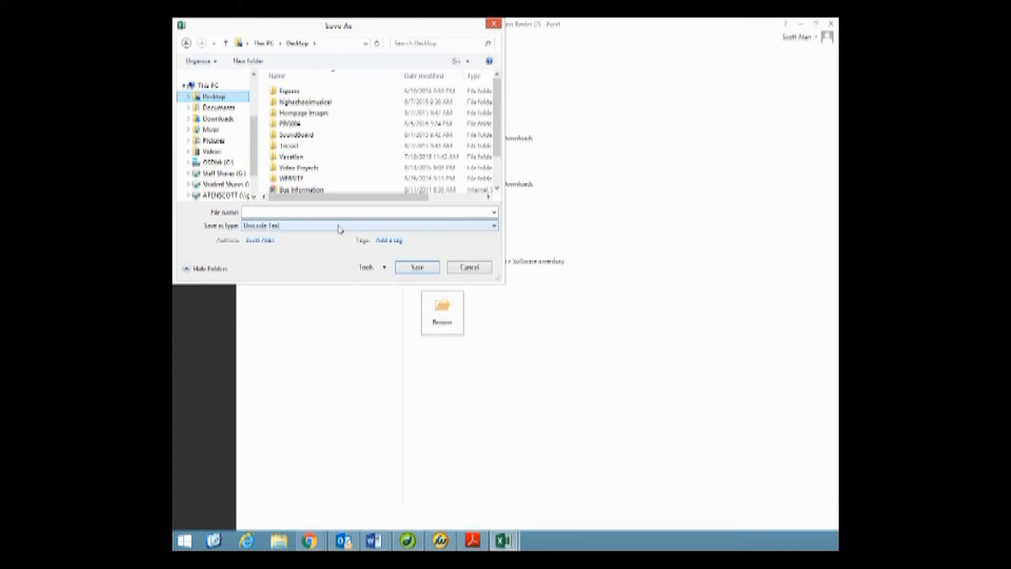
{"action": "left_click", "coordinate": [291, 213]}
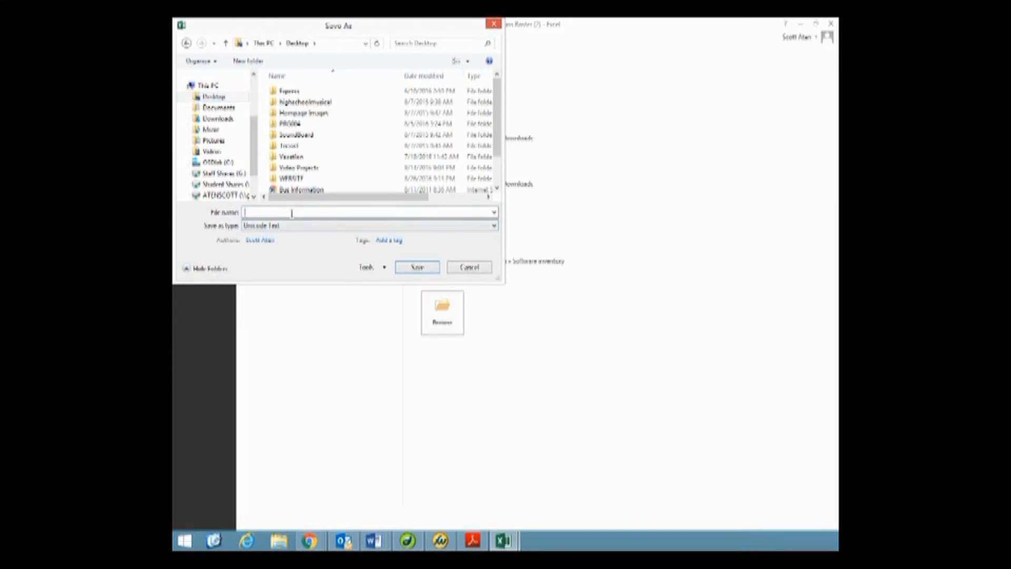
{"action": "type", "text": "GRADES"}
{"action": "left_click", "coordinate": [275, 228]}
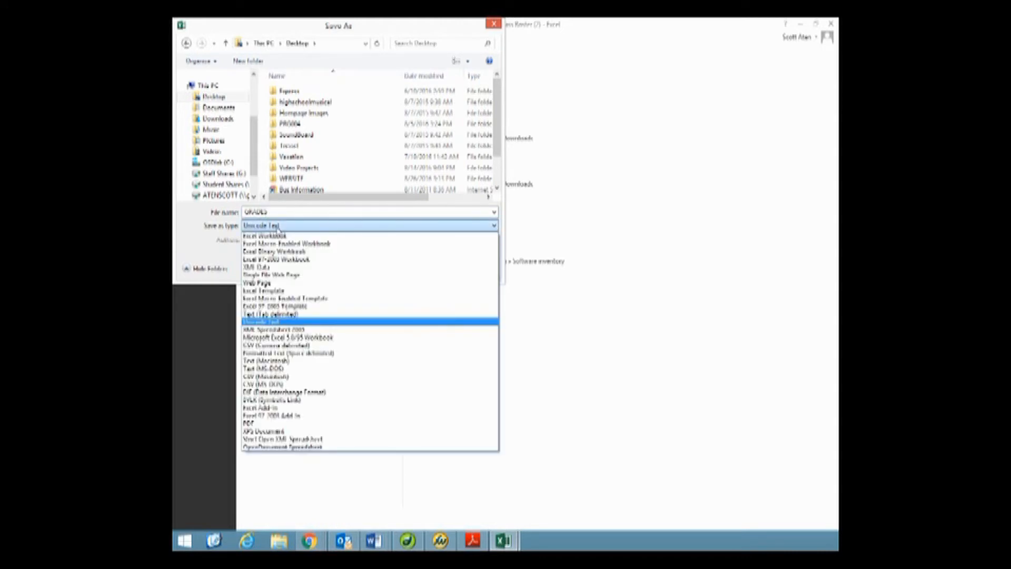
{"action": "left_click", "coordinate": [267, 346]}
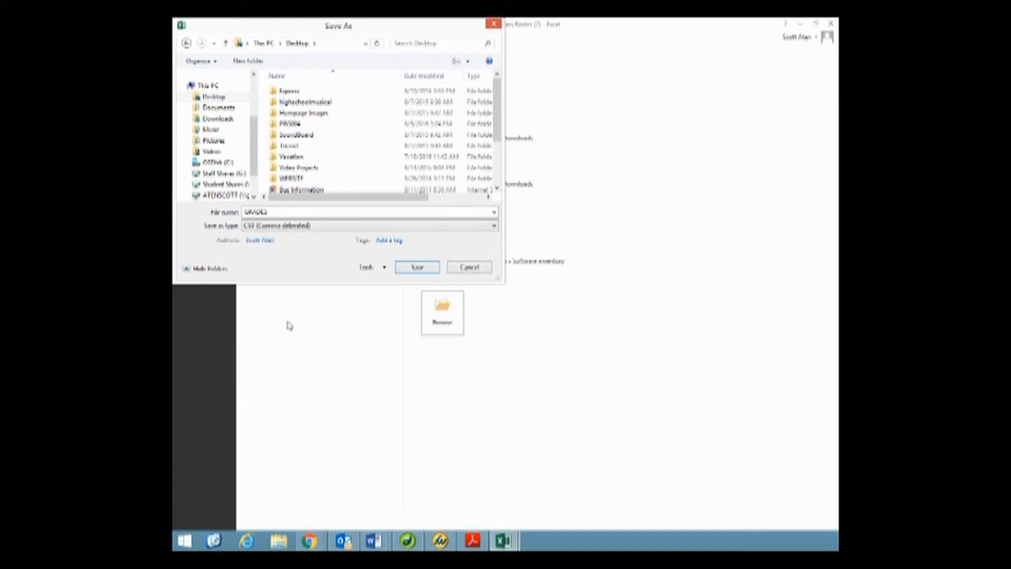
{"action": "left_click", "coordinate": [417, 268]}
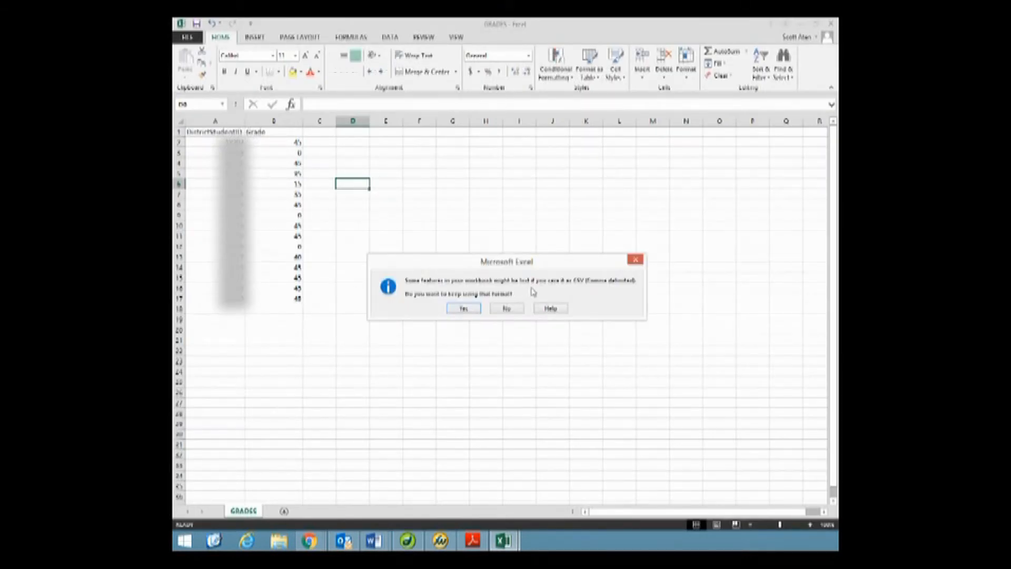
{"action": "left_click", "coordinate": [464, 310]}
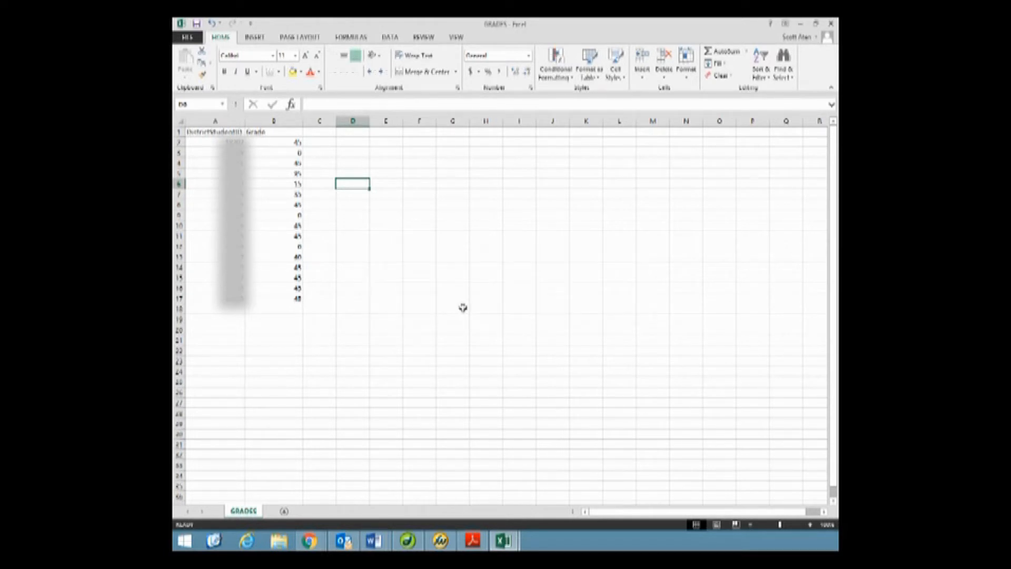
- Switch to ProgressBook in the browser and open the mark import page for the Con/Lib articles assignment in GOVERNMENT 9
{"action": "left_click", "coordinate": [803, 23]}
{"action": "left_click", "coordinate": [803, 23]}
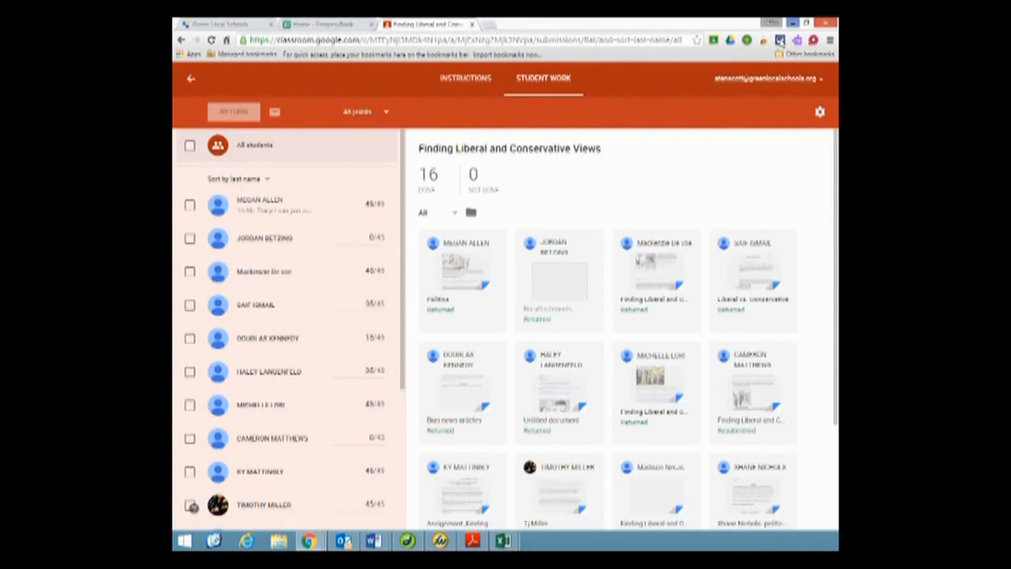
{"action": "left_click", "coordinate": [298, 24]}
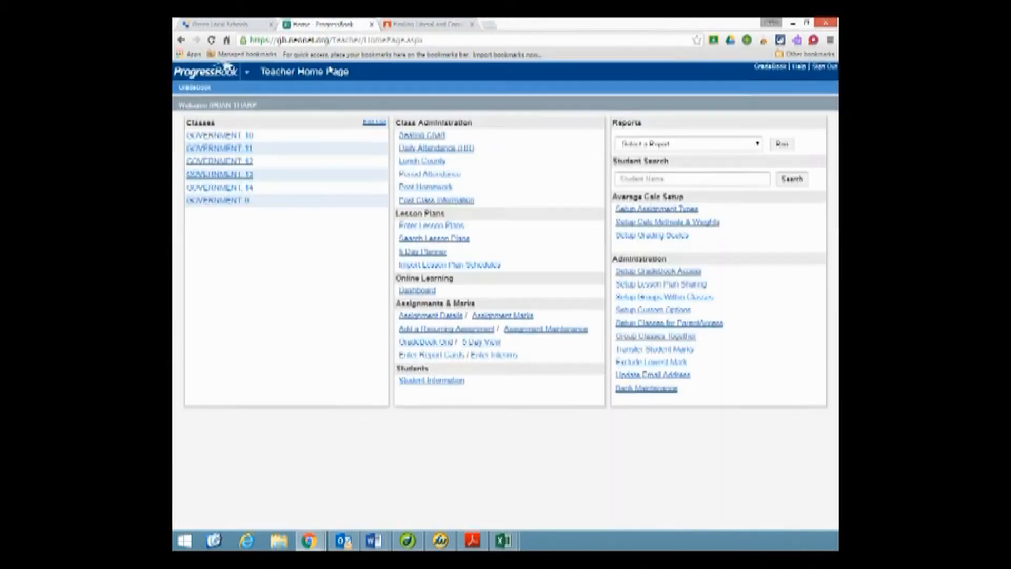
{"action": "left_click", "coordinate": [238, 205]}
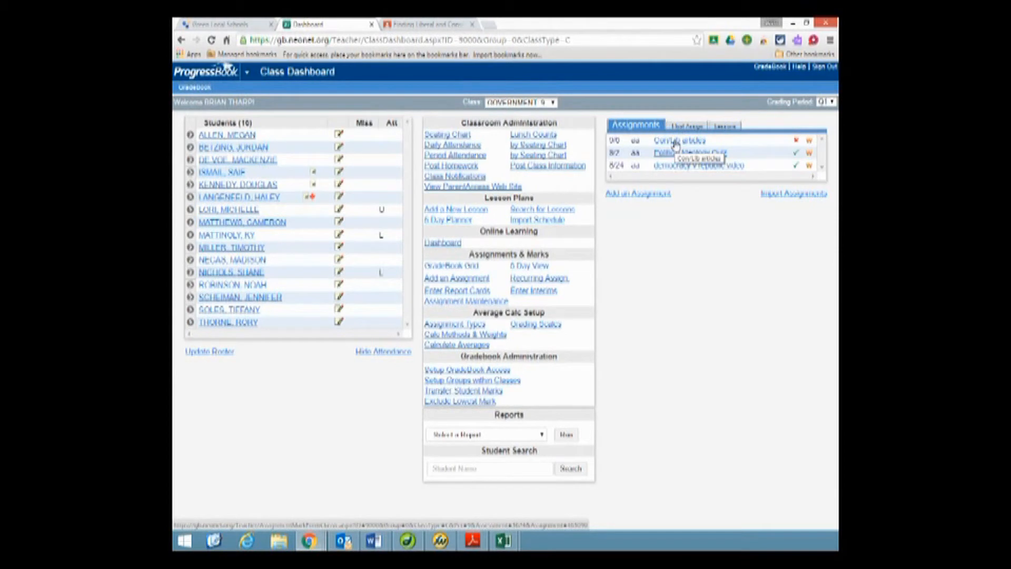
{"action": "left_click", "coordinate": [676, 142]}
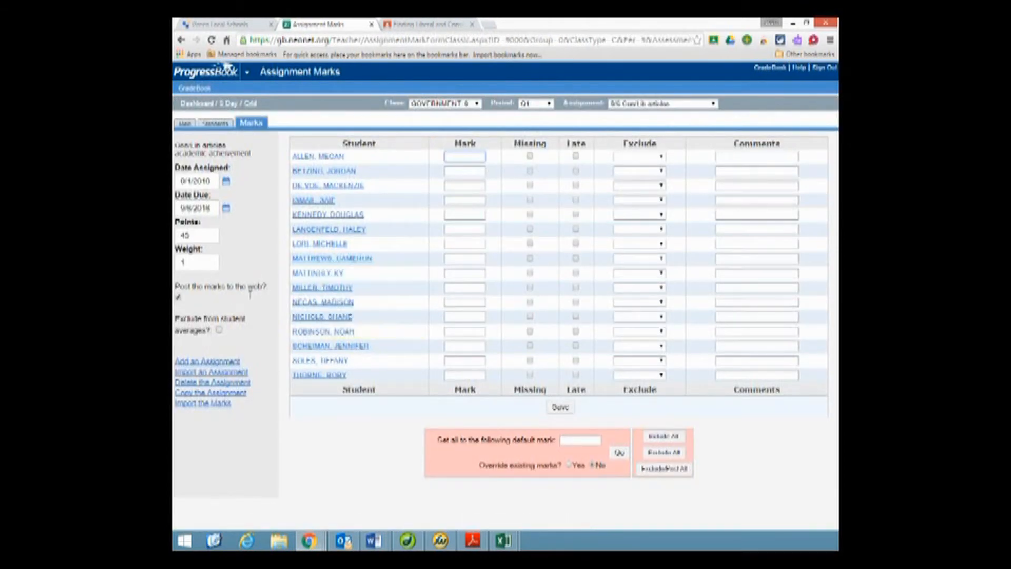
{"action": "left_click", "coordinate": [216, 409]}
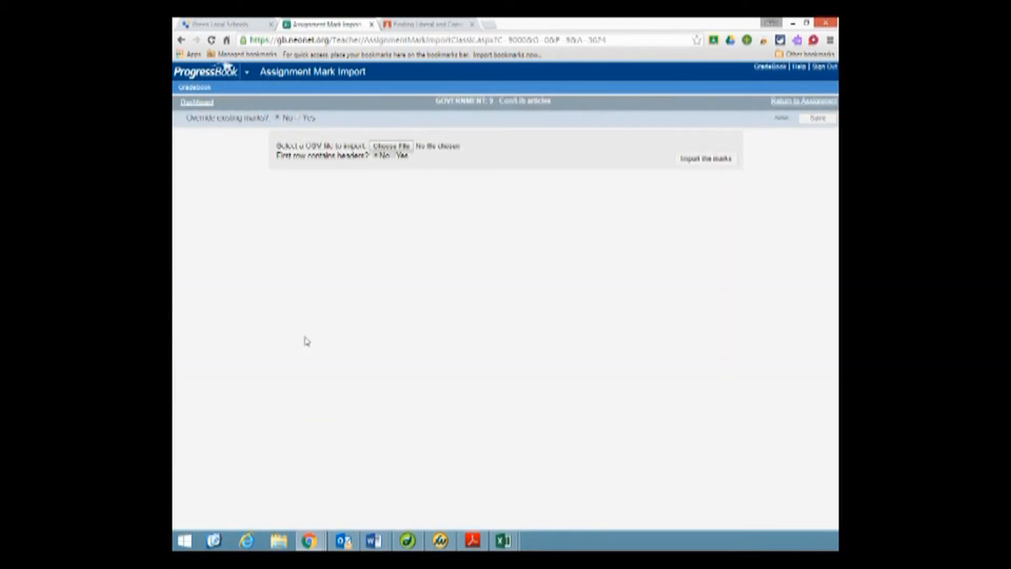
- Choose GRADES.csv from the Desktop as the file to import marks from
{"action": "left_click", "coordinate": [389, 146]}
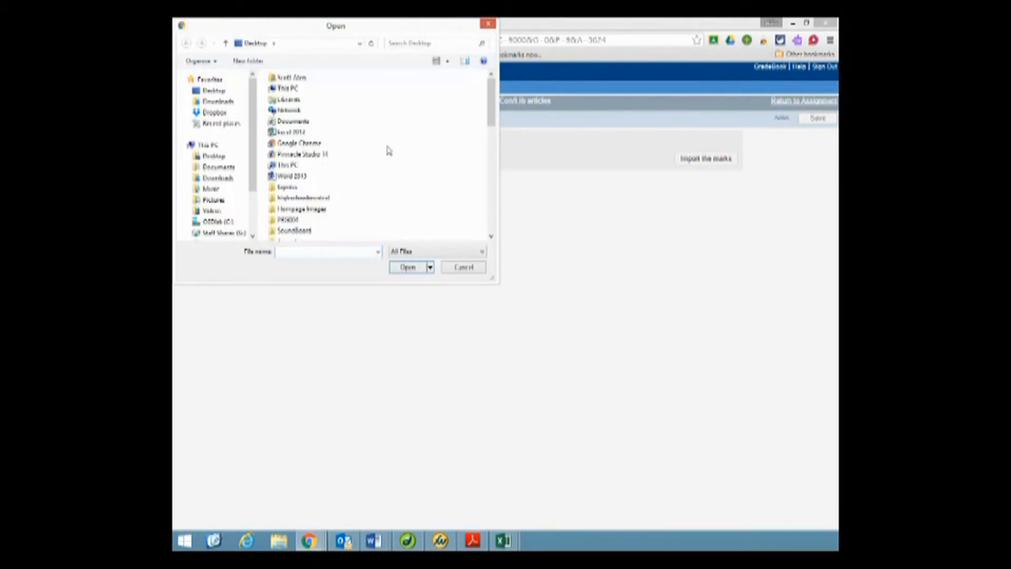
{"action": "left_click_drag", "start_coordinate": [491, 115], "coordinate": [469, 180]}
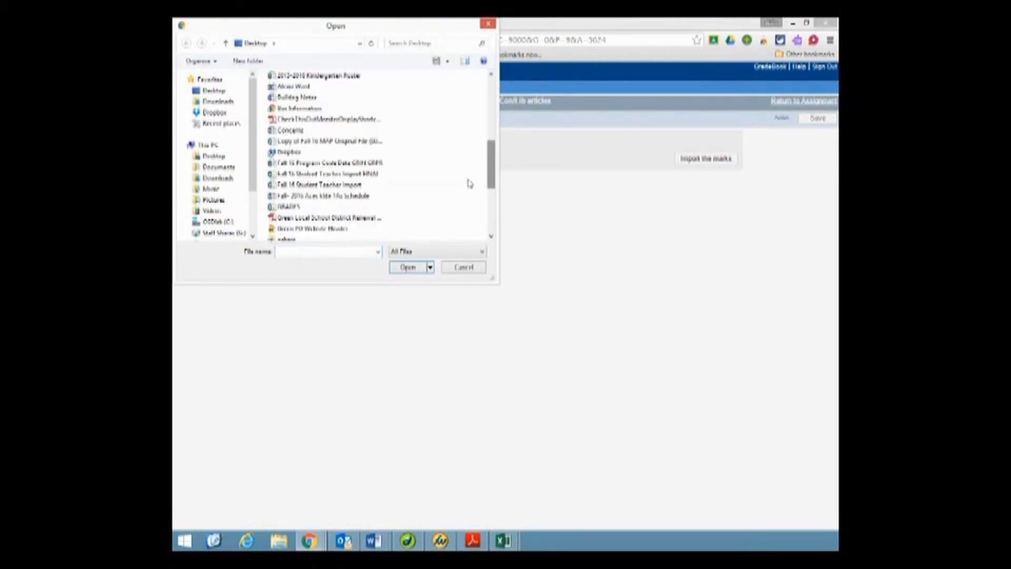
{"action": "left_click", "coordinate": [297, 209]}
{"action": "left_click", "coordinate": [399, 268]}
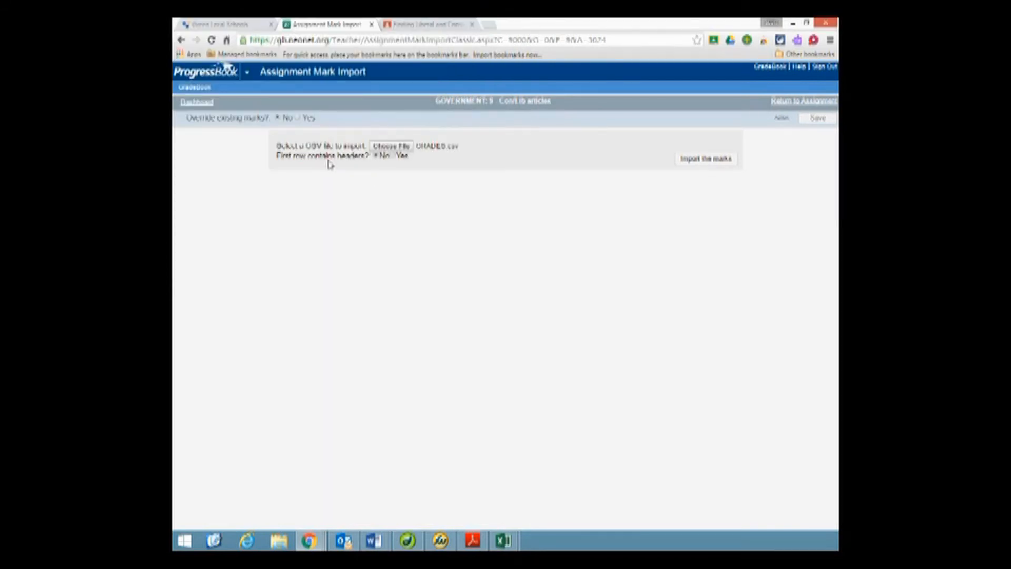
- Set the first row as containing headers, import the marks, and save them to the assignment
{"action": "left_click", "coordinate": [395, 156]}
{"action": "left_click", "coordinate": [688, 167]}
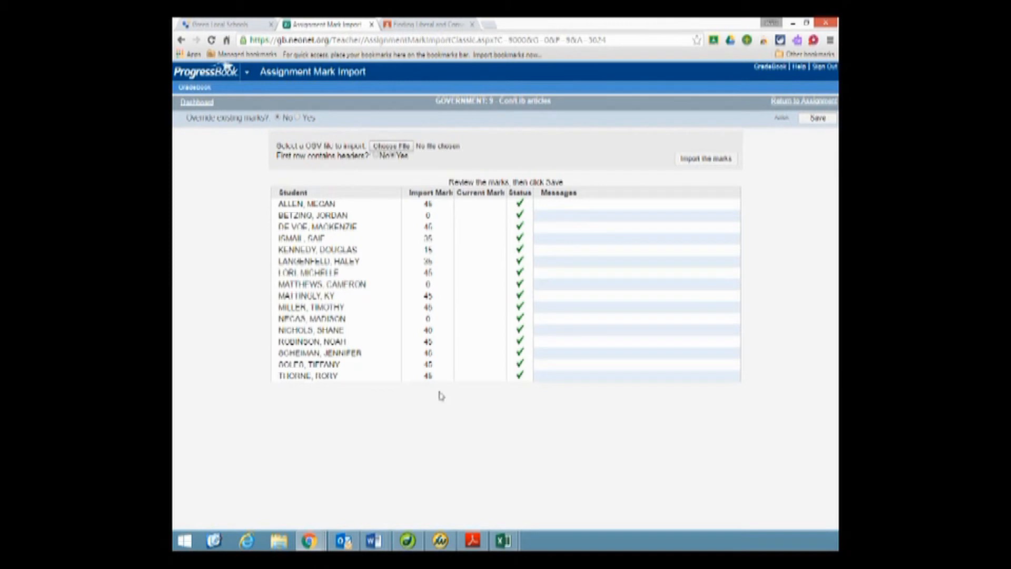
{"action": "left_click", "coordinate": [809, 123]}
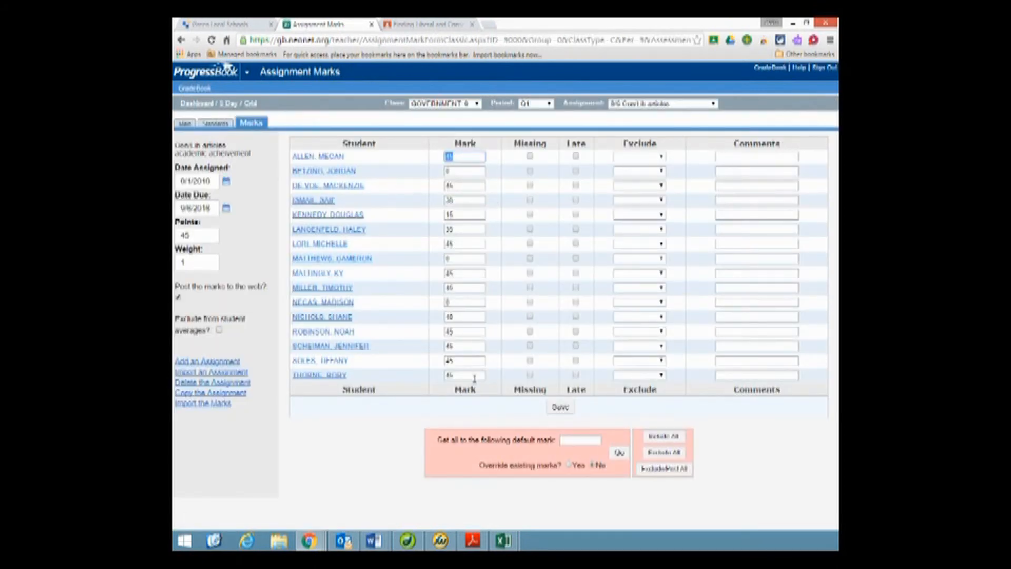
{"action": "left_click", "coordinate": [559, 407]}
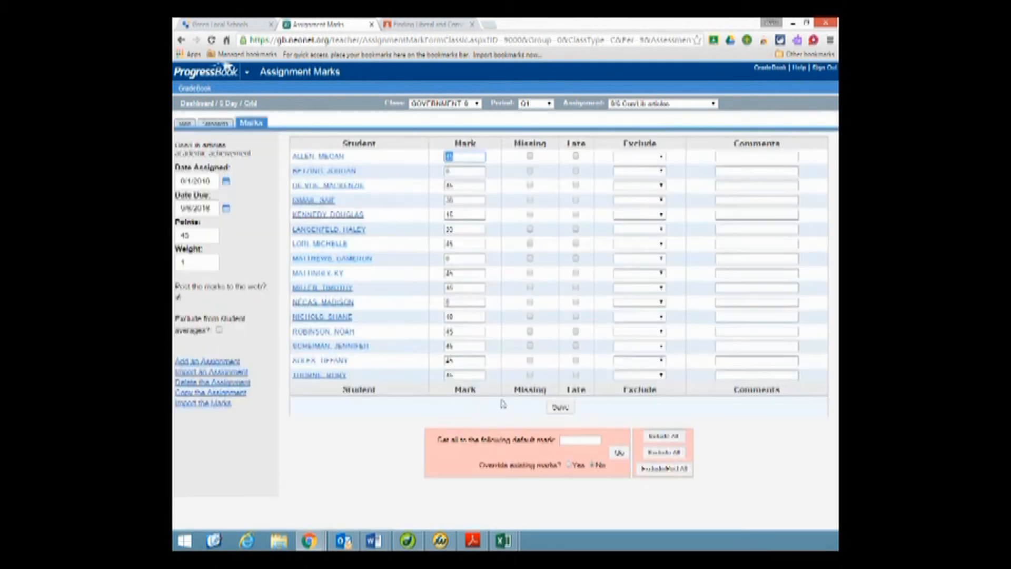